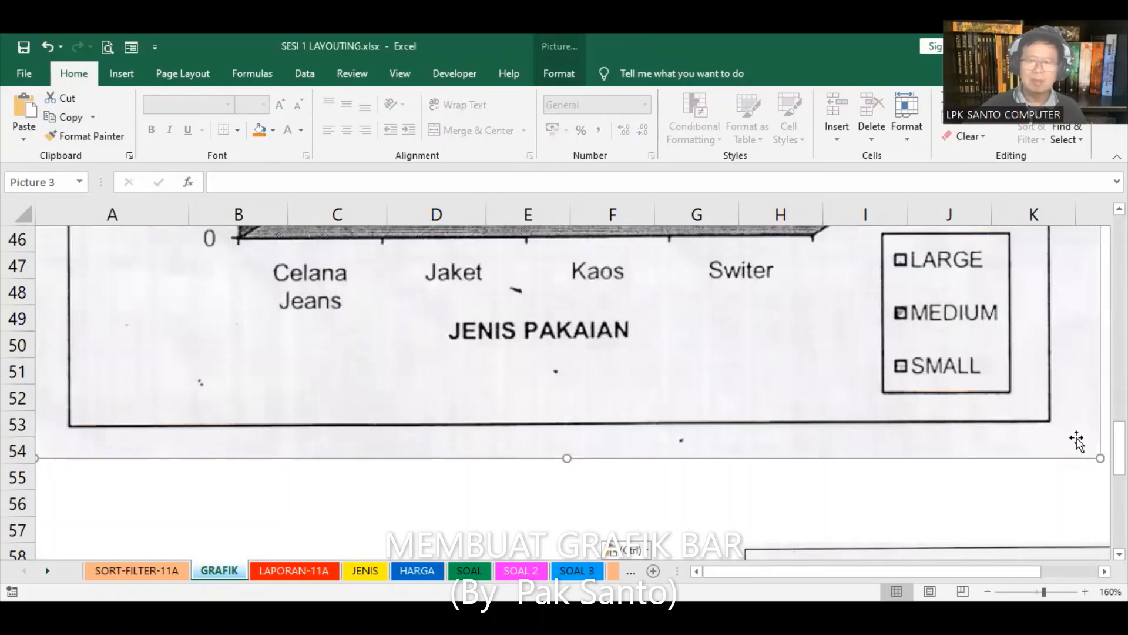
Shrink the scanned bar chart picture and move it up to span columns A to F from about row 22
{"action": "left_click_drag", "start_coordinate": [1085, 445], "coordinate": [791, 252]}
{"action": "scroll", "coordinate": [894, 378], "scroll_direction": "up", "scroll_amount": 3}
{"action": "scroll", "coordinate": [539, 405], "scroll_direction": "up", "scroll_amount": 5}
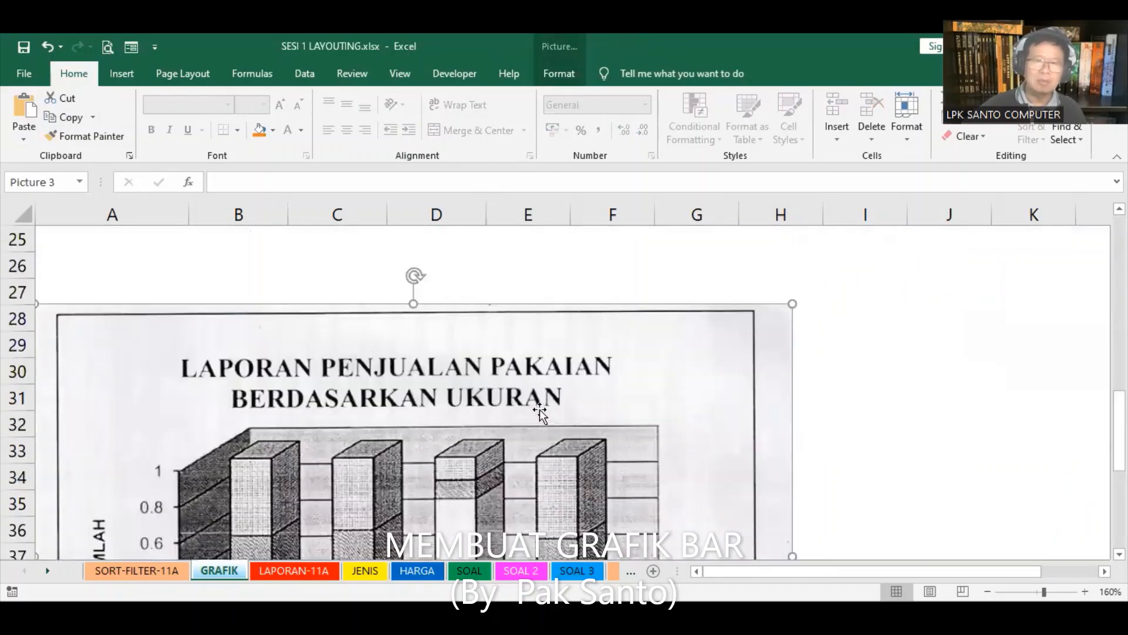
{"action": "left_click_drag", "start_coordinate": [790, 380], "coordinate": [584, 468]}
{"action": "left_click_drag", "start_coordinate": [543, 507], "coordinate": [566, 284]}
{"action": "left_click_drag", "start_coordinate": [689, 239], "coordinate": [546, 298]}
{"action": "left_click_drag", "start_coordinate": [360, 340], "coordinate": [418, 289]}
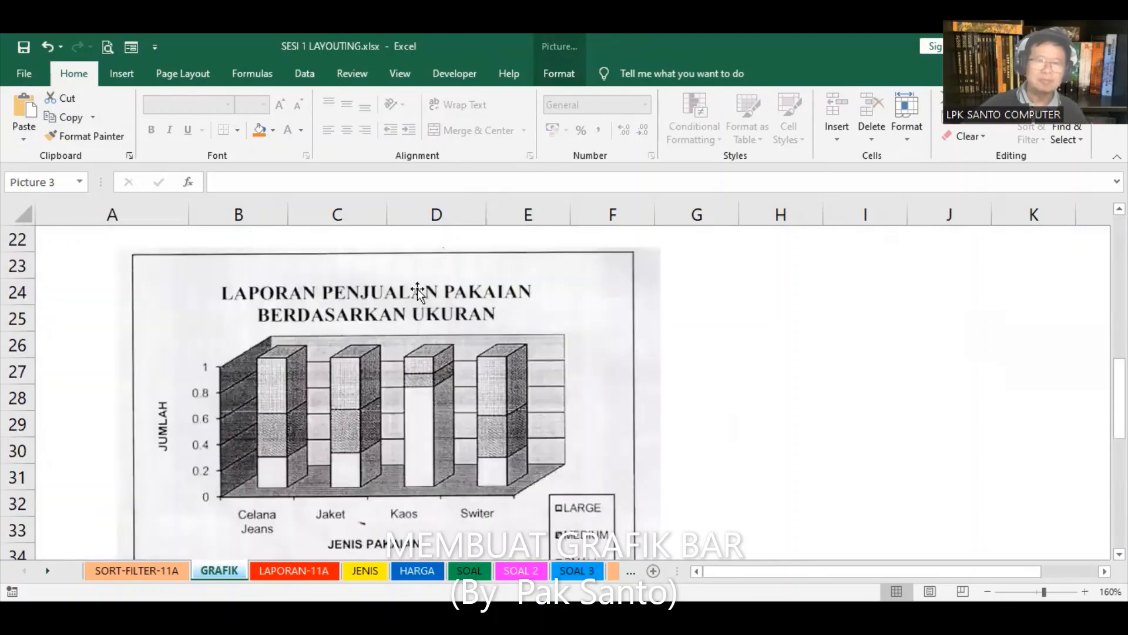
Cut the scanned bar chart picture and paste it at cell G1
{"action": "left_click", "coordinate": [61, 98]}
{"action": "scroll", "coordinate": [699, 359], "scroll_direction": "up", "scroll_amount": 7}
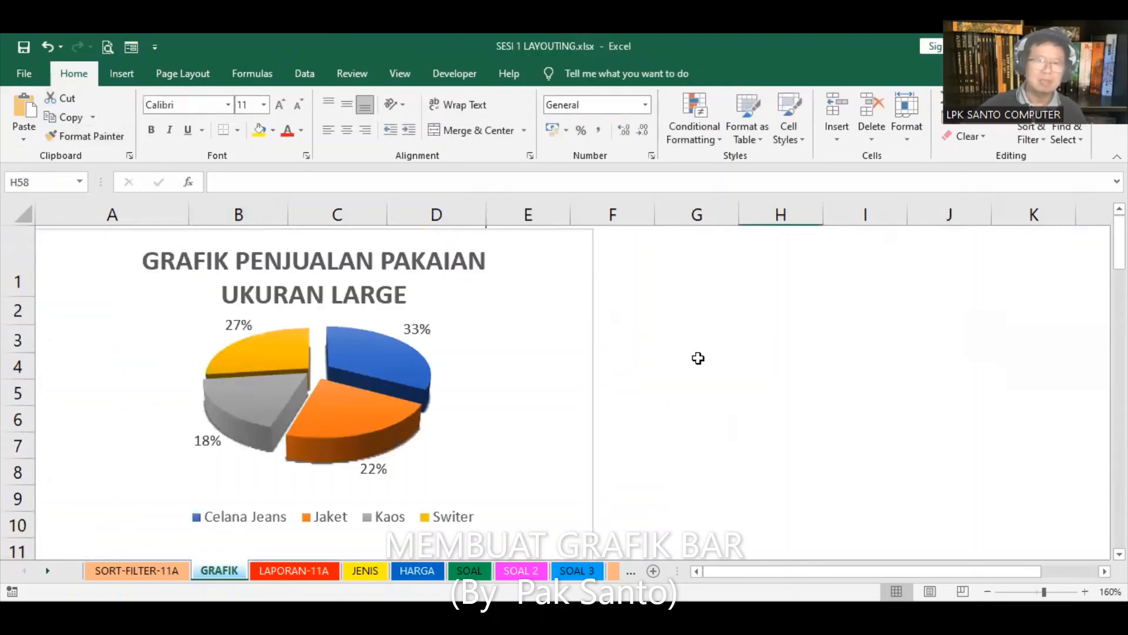
{"action": "left_click", "coordinate": [441, 293]}
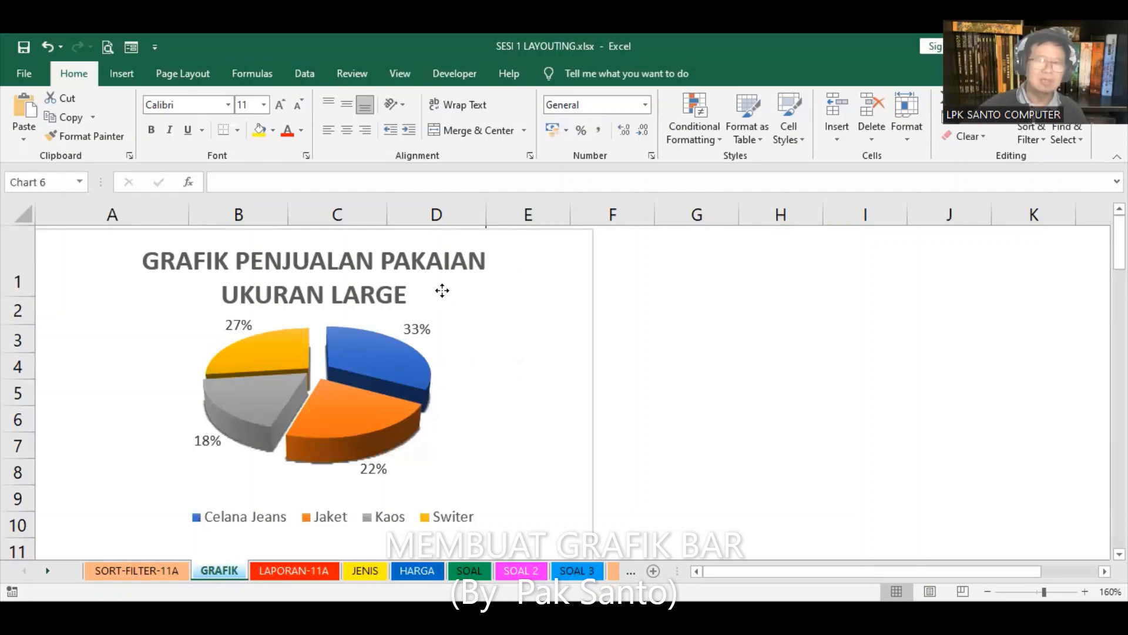
{"action": "left_click", "coordinate": [568, 262]}
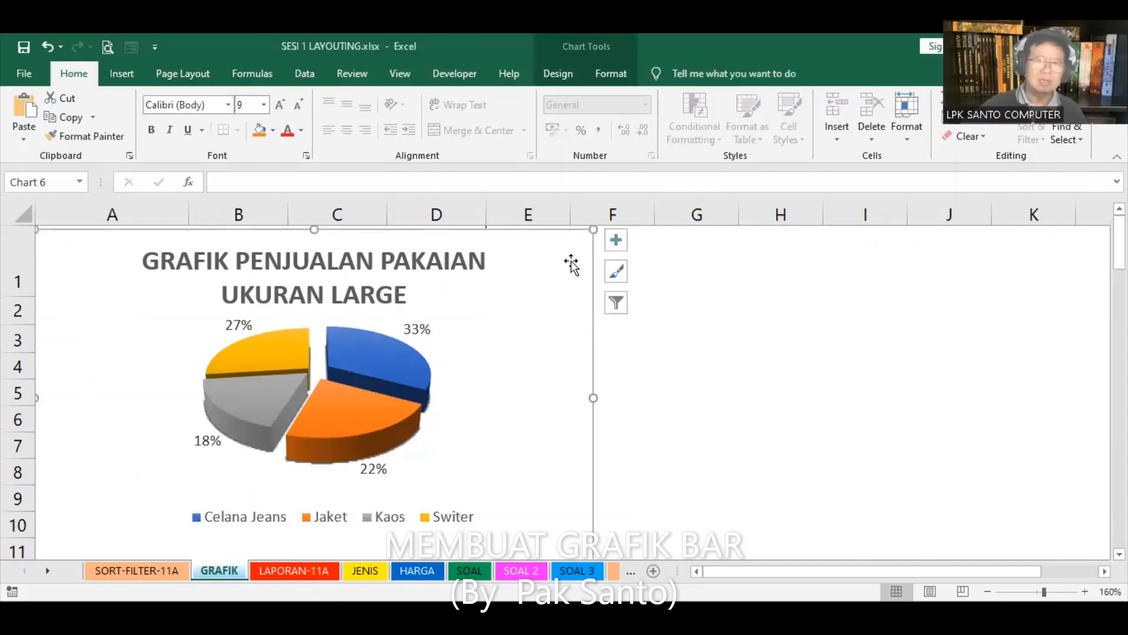
{"action": "left_click", "coordinate": [697, 242]}
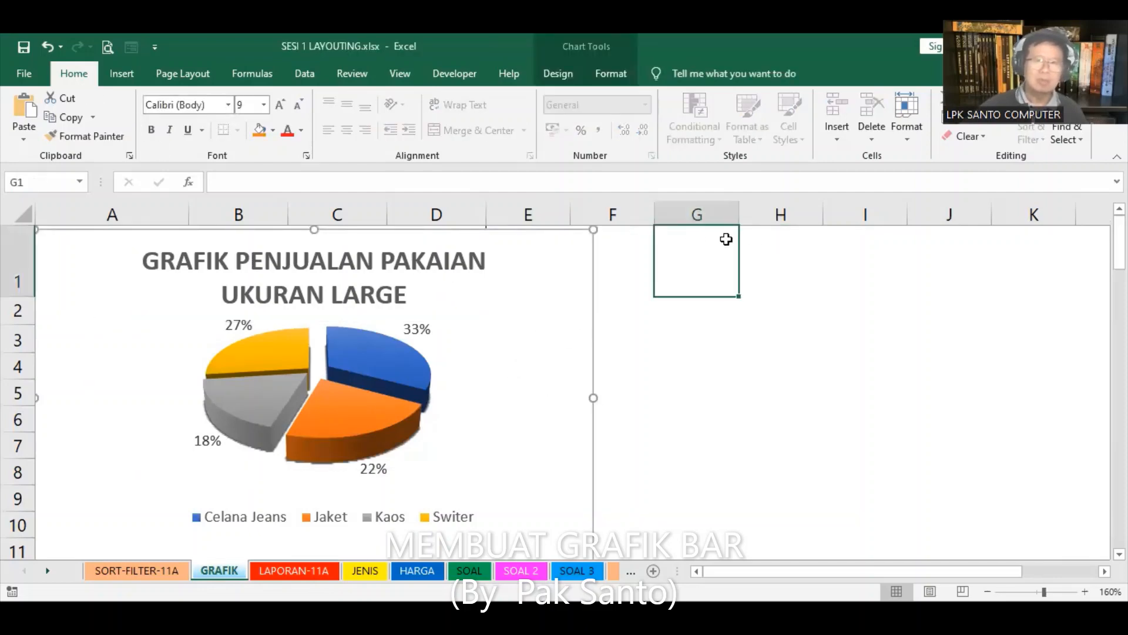
{"action": "left_click", "coordinate": [25, 109]}
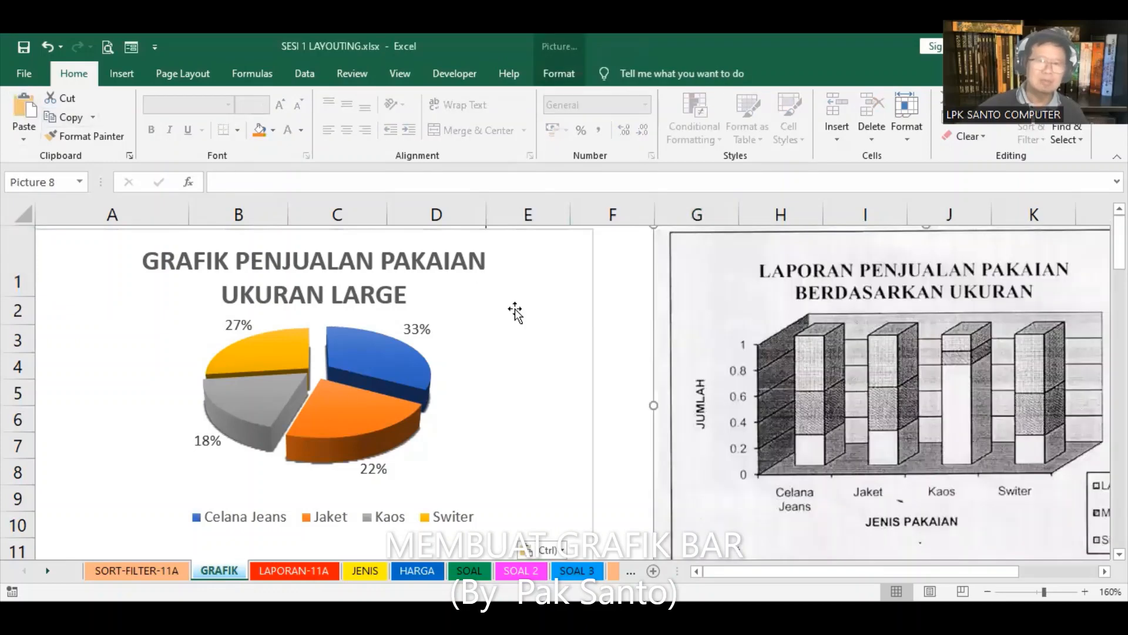
Cut the pie chart covering the price table and paste it lower in the sheet at A17:A18
{"action": "left_click", "coordinate": [559, 249]}
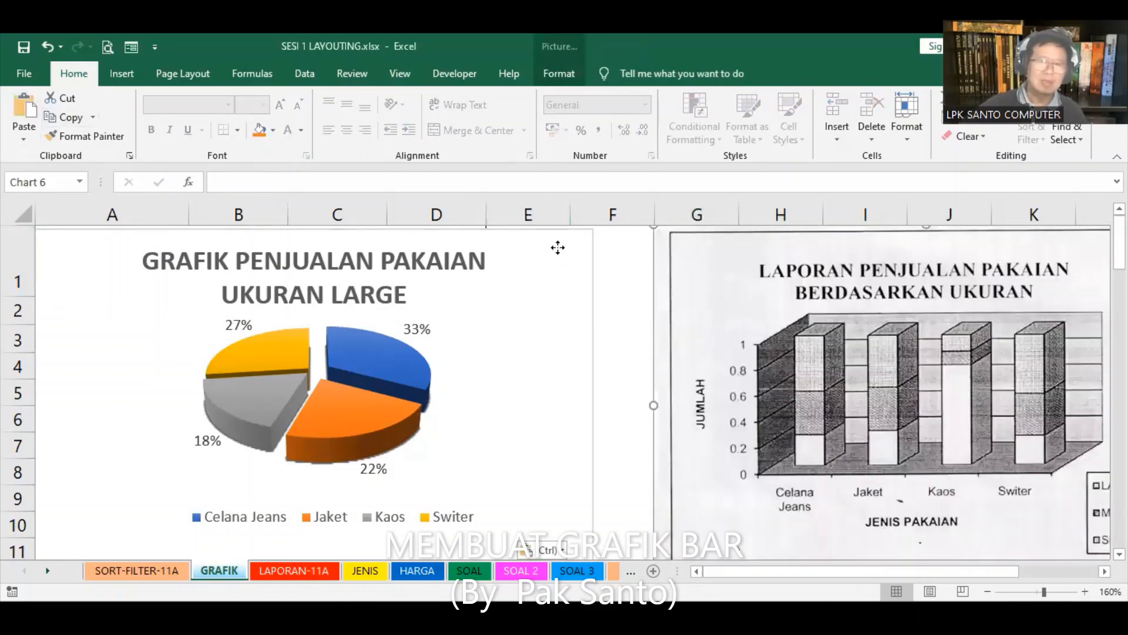
{"action": "left_click", "coordinate": [66, 100]}
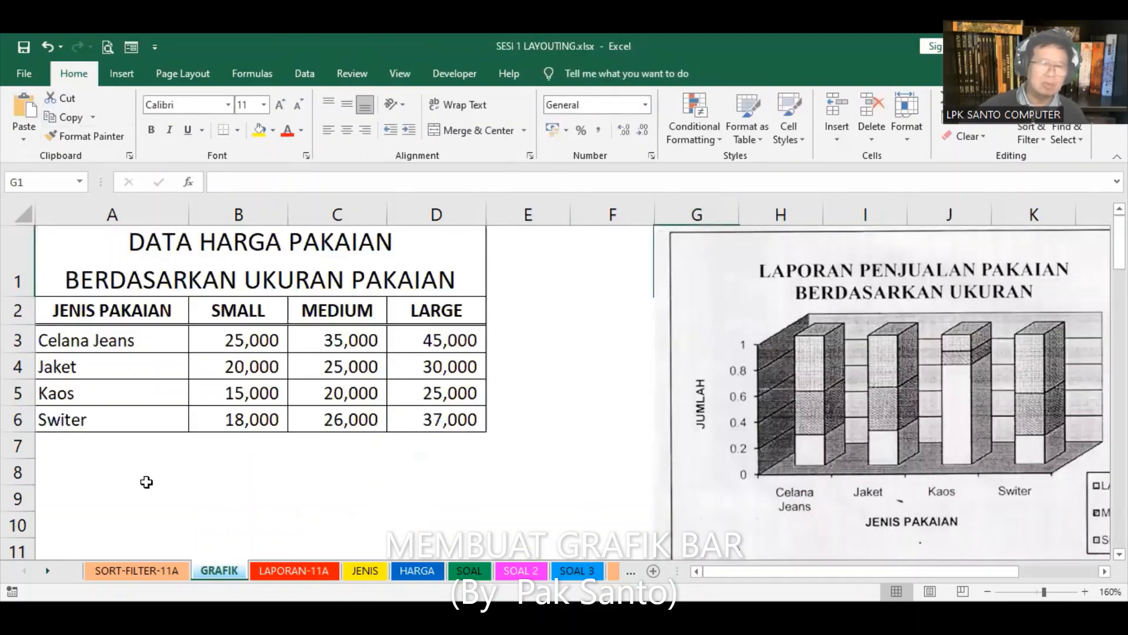
{"action": "scroll", "coordinate": [683, 480], "scroll_direction": "down", "scroll_amount": 5}
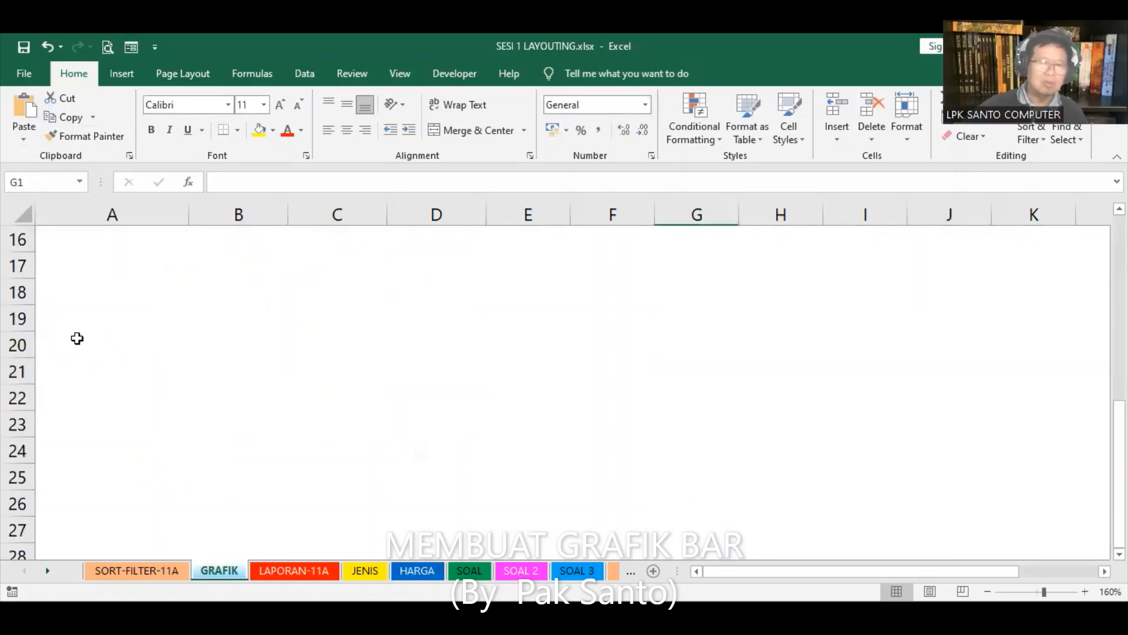
{"action": "left_click_drag", "start_coordinate": [77, 338], "coordinate": [85, 275]}
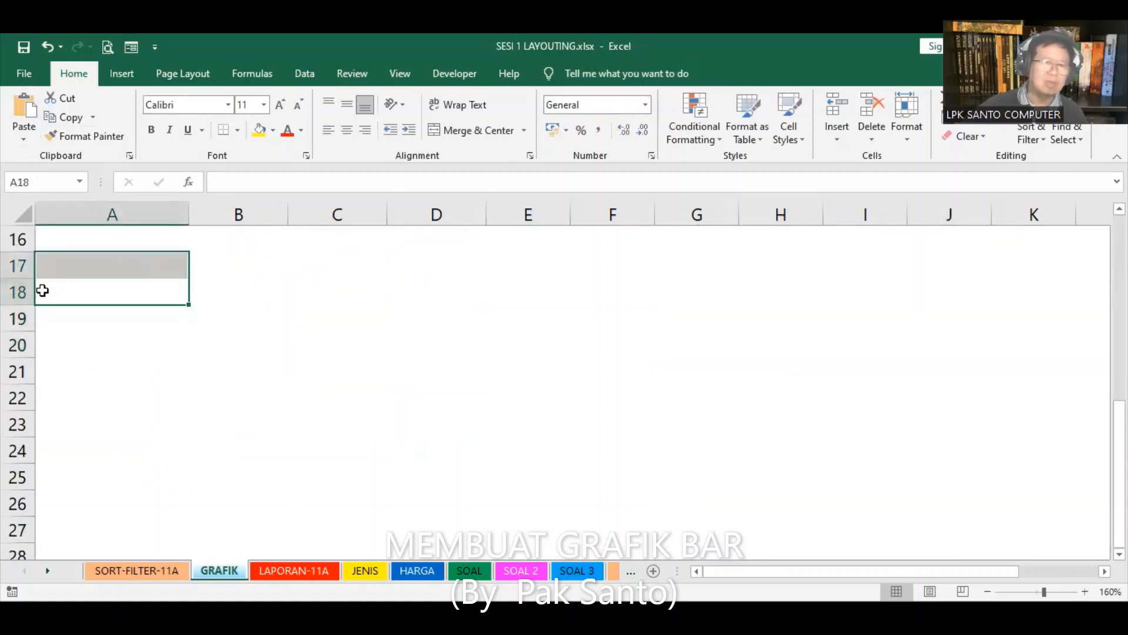
{"action": "left_click", "coordinate": [14, 105]}
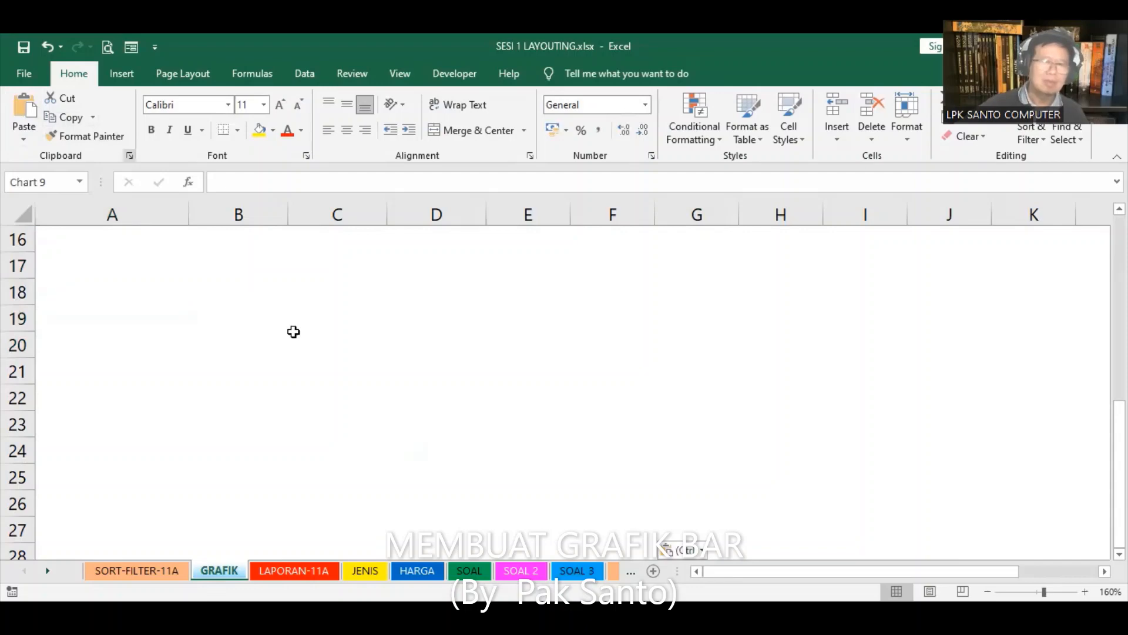
Move the scanned bar chart picture closer to the price table so it starts in column E
{"action": "scroll", "coordinate": [293, 332], "scroll_direction": "up", "scroll_amount": 5}
{"action": "left_click", "coordinate": [721, 271]}
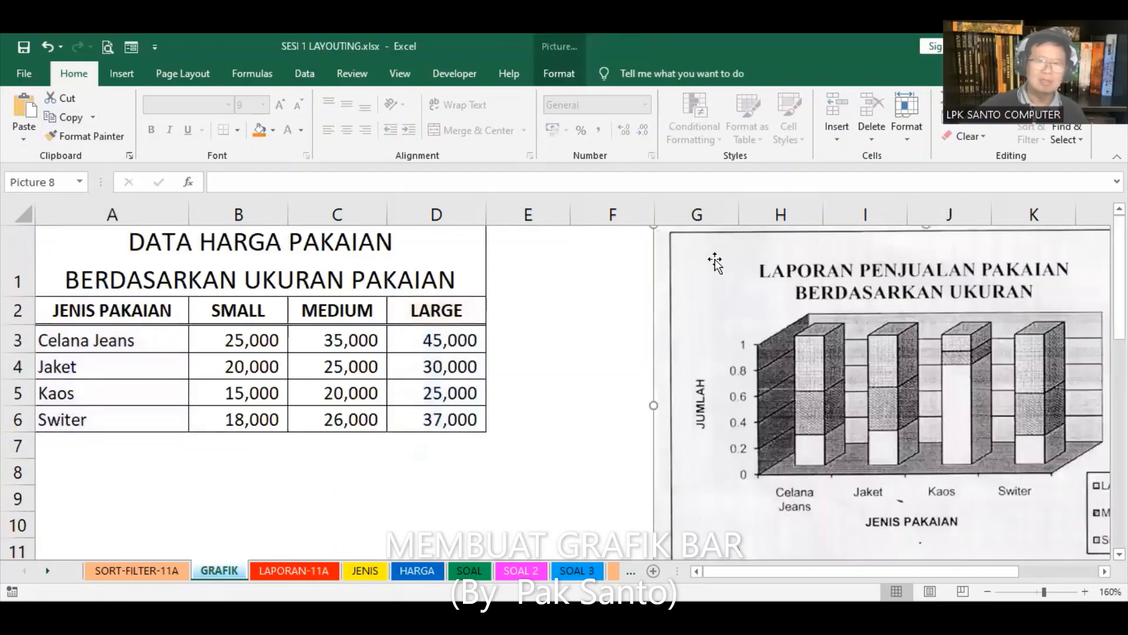
{"action": "left_click_drag", "start_coordinate": [715, 263], "coordinate": [587, 232]}
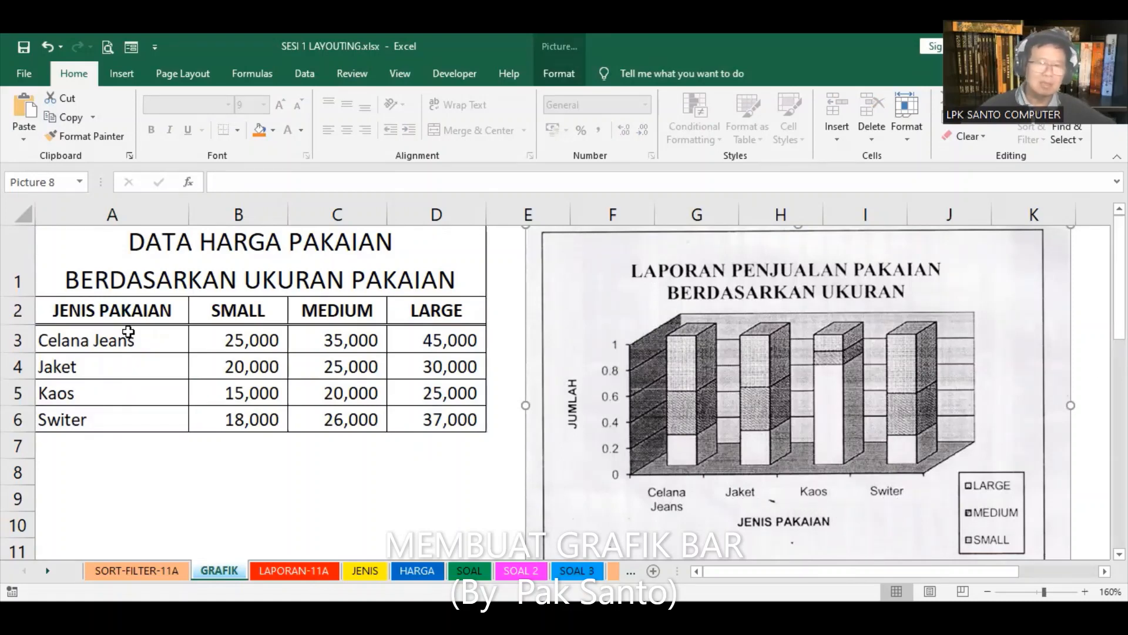
Select the JENIS PAKAIAN range A2:A6 together with the LARGE range D2:D6
{"action": "left_click_drag", "start_coordinate": [136, 310], "coordinate": [124, 422]}
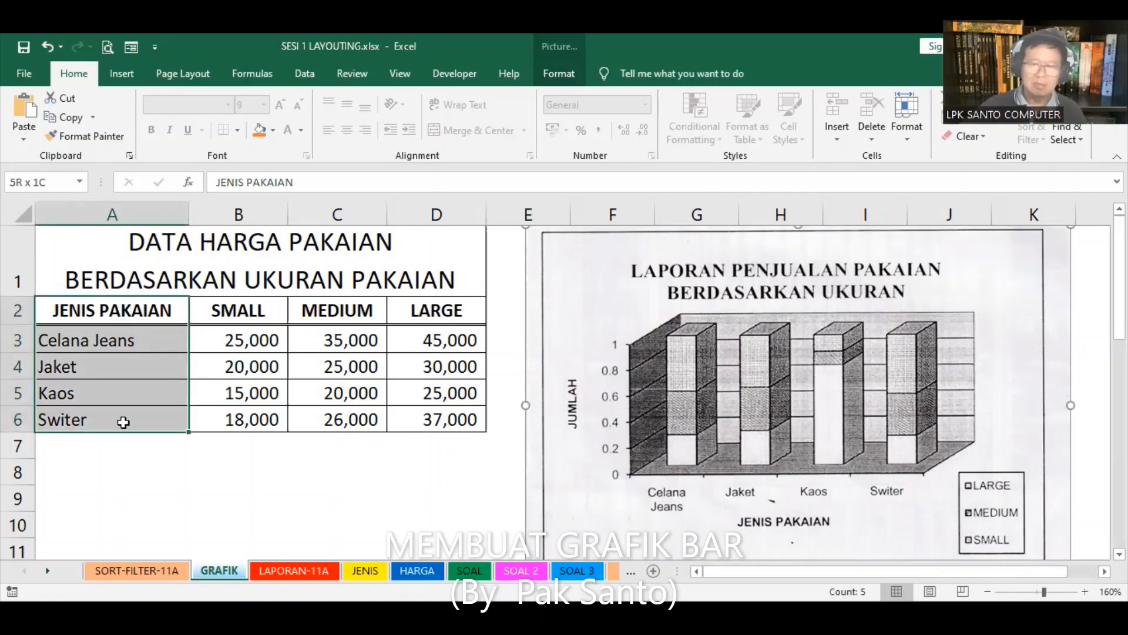
{"action": "left_click_drag", "start_coordinate": [124, 422], "coordinate": [124, 422]}
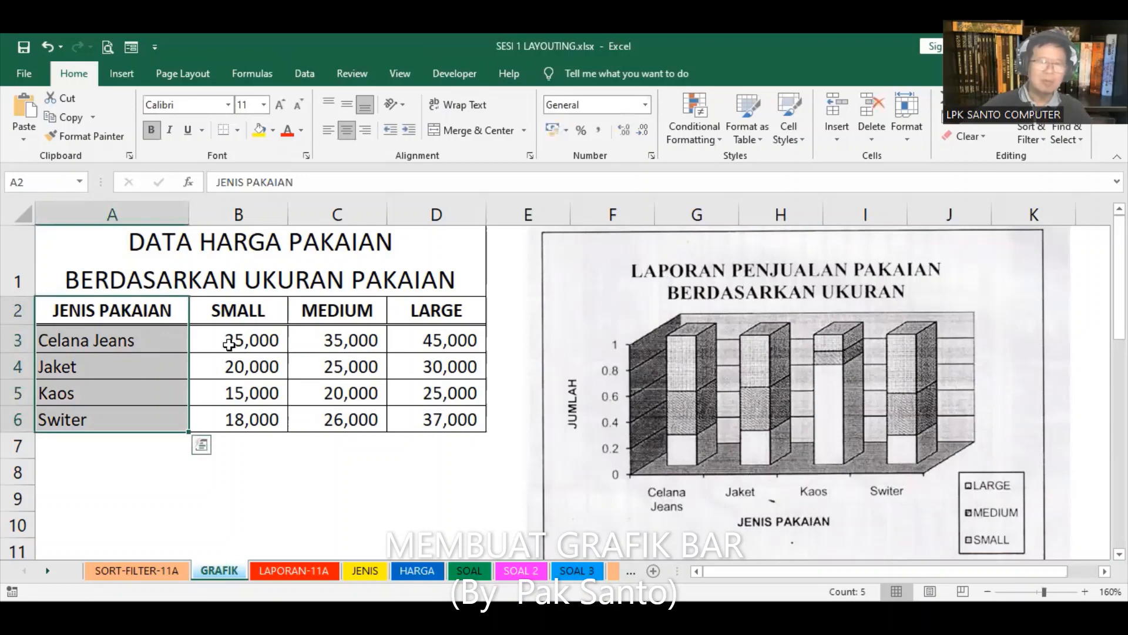
{"action": "left_click", "coordinate": [450, 311], "text": "ctrl"}
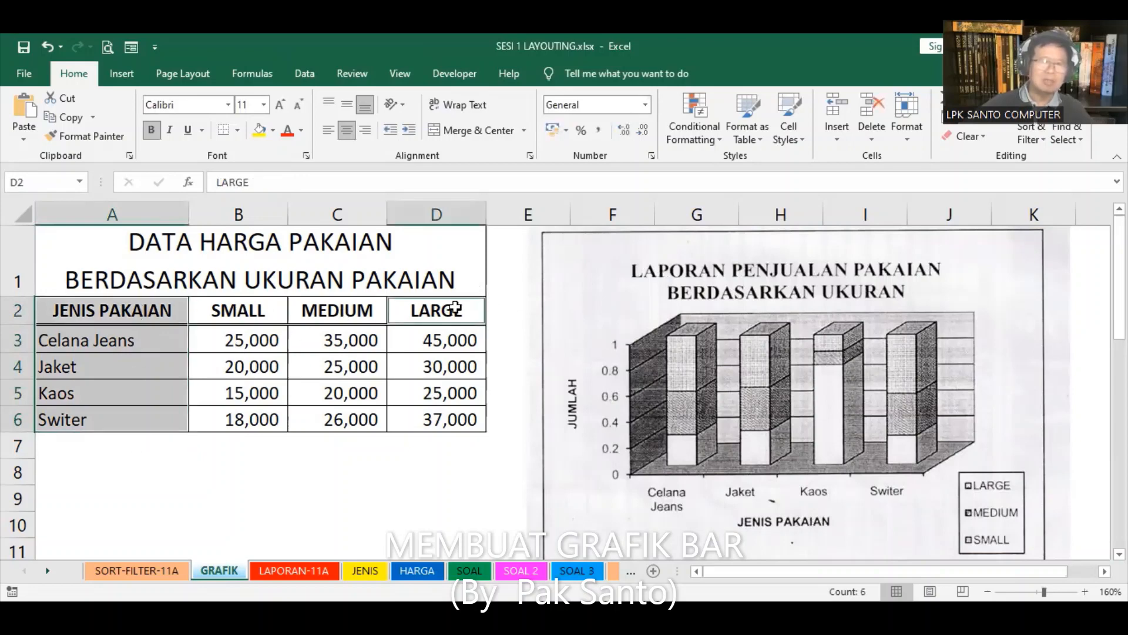
{"action": "left_click_drag", "start_coordinate": [455, 308], "coordinate": [453, 418]}
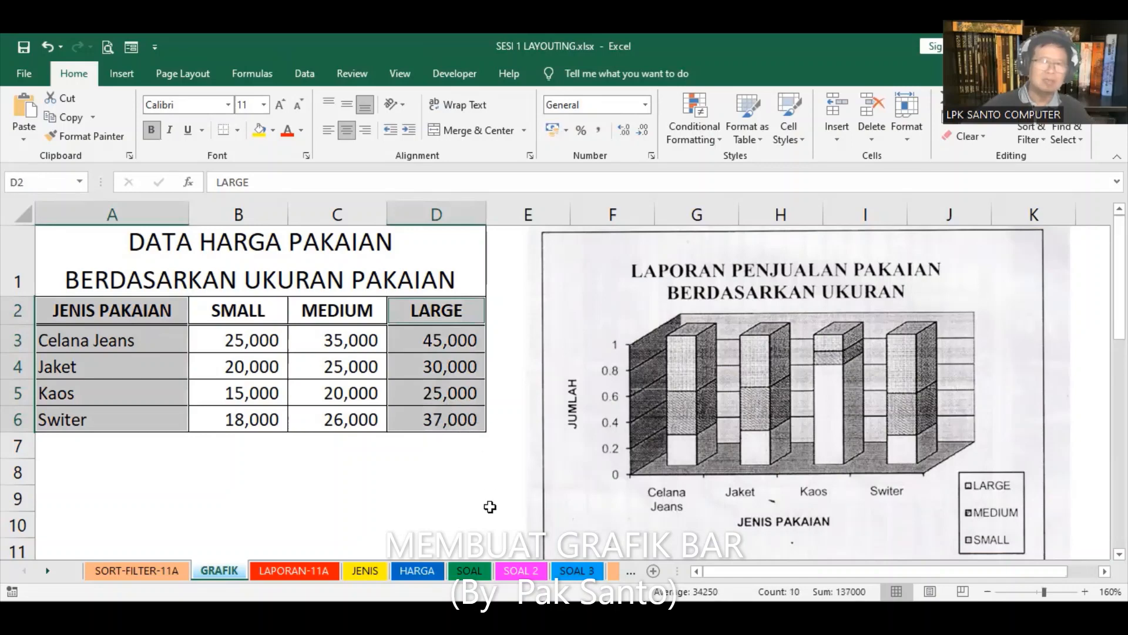
{"action": "left_click", "coordinate": [490, 507]}
Select the JENIS PAKAIAN range A2:A6 together with the MEDIUM range C2:C6
{"action": "left_click_drag", "start_coordinate": [161, 307], "coordinate": [135, 411]}
{"action": "left_click_drag", "start_coordinate": [338, 309], "coordinate": [340, 405]}
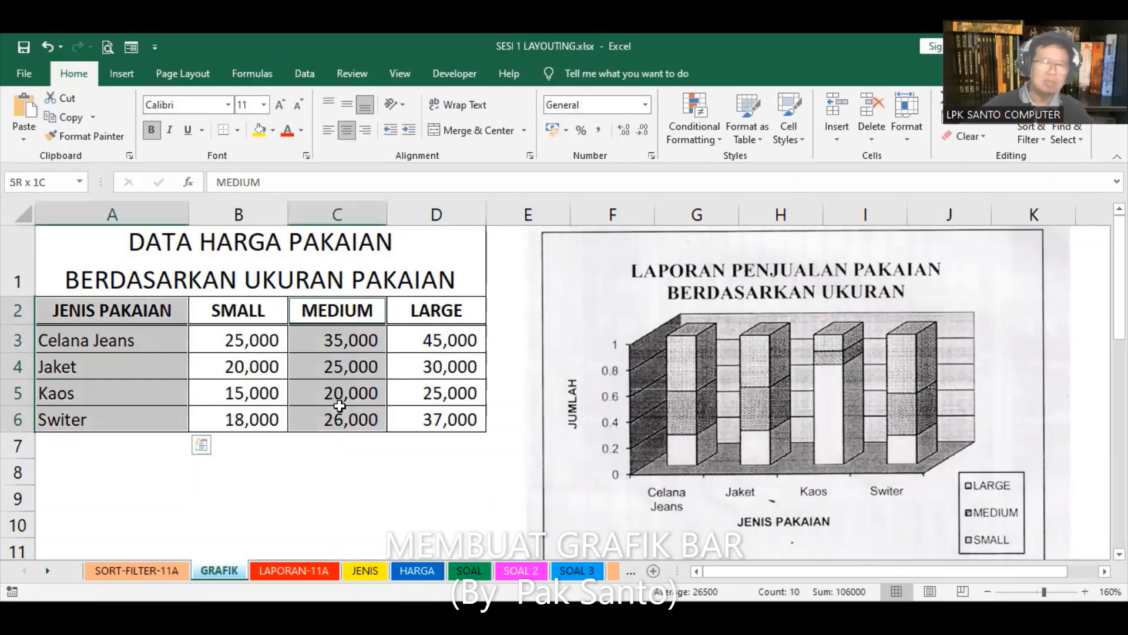
{"action": "left_click", "coordinate": [527, 262]}
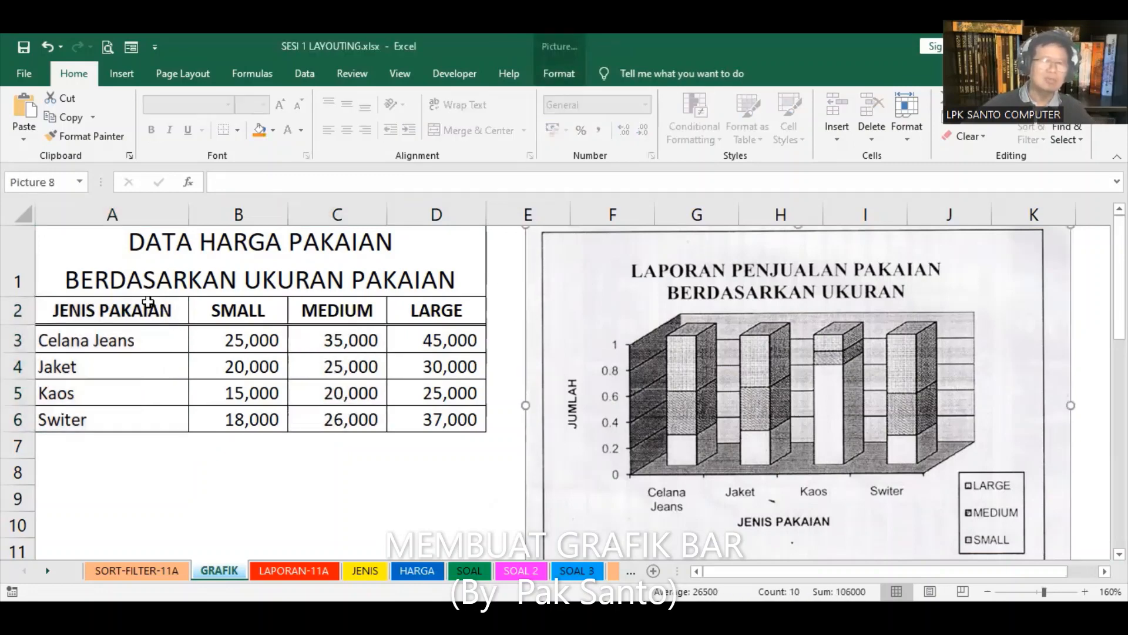
Select the JENIS PAKAIAN and SMALL columns as the adjacent range A2:B6
{"action": "left_click_drag", "start_coordinate": [145, 304], "coordinate": [109, 421]}
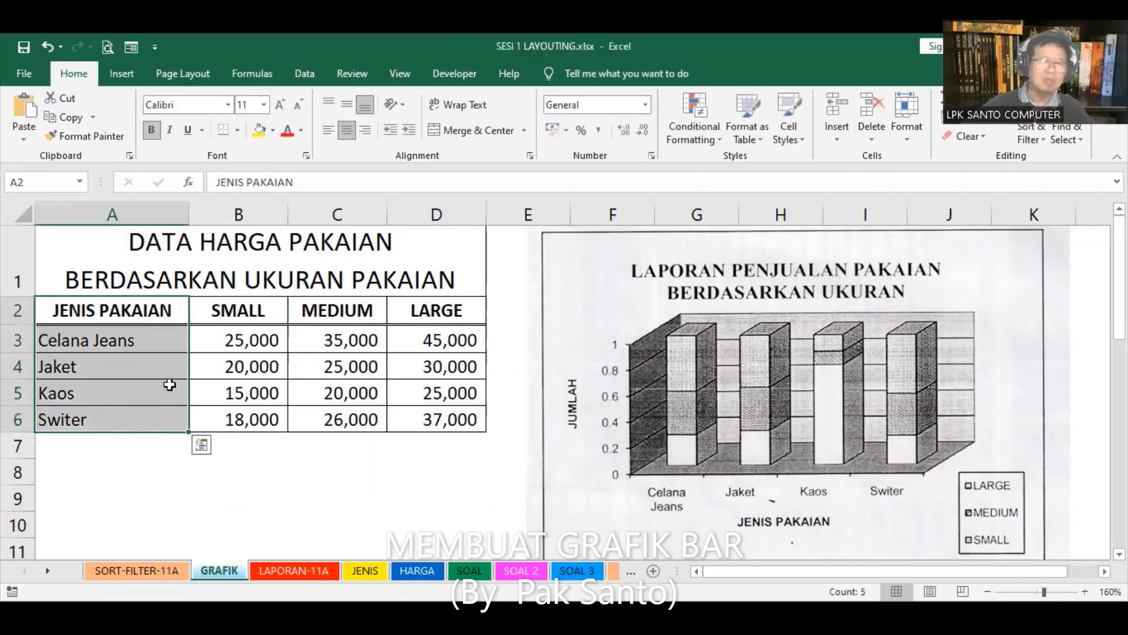
{"action": "left_click", "coordinate": [236, 410], "text": "shift"}
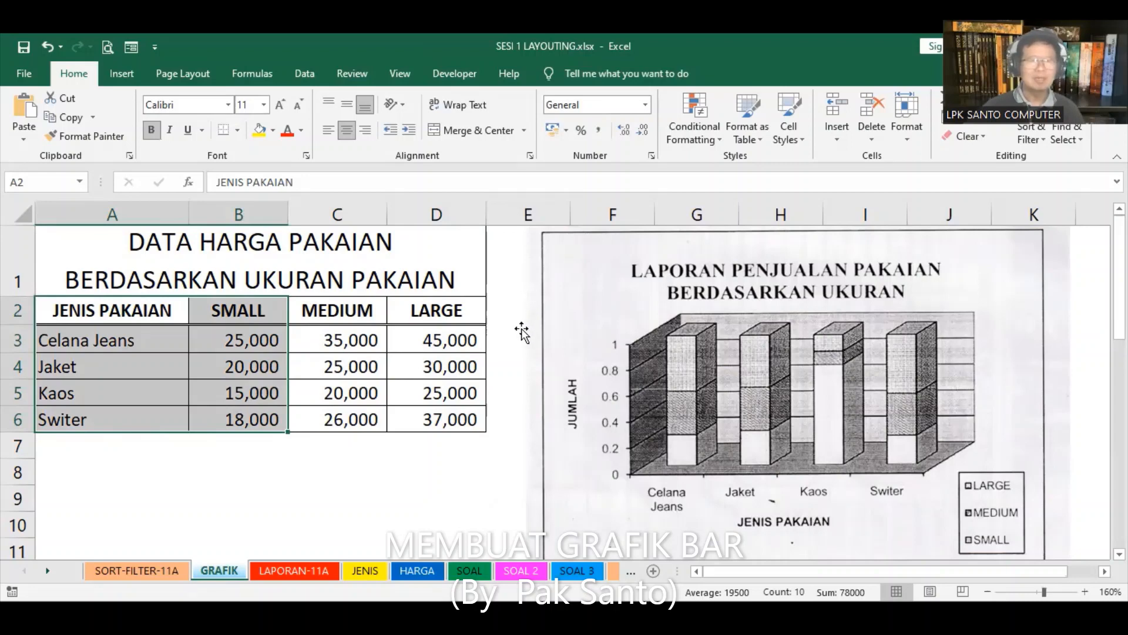
{"action": "left_click", "coordinate": [522, 390]}
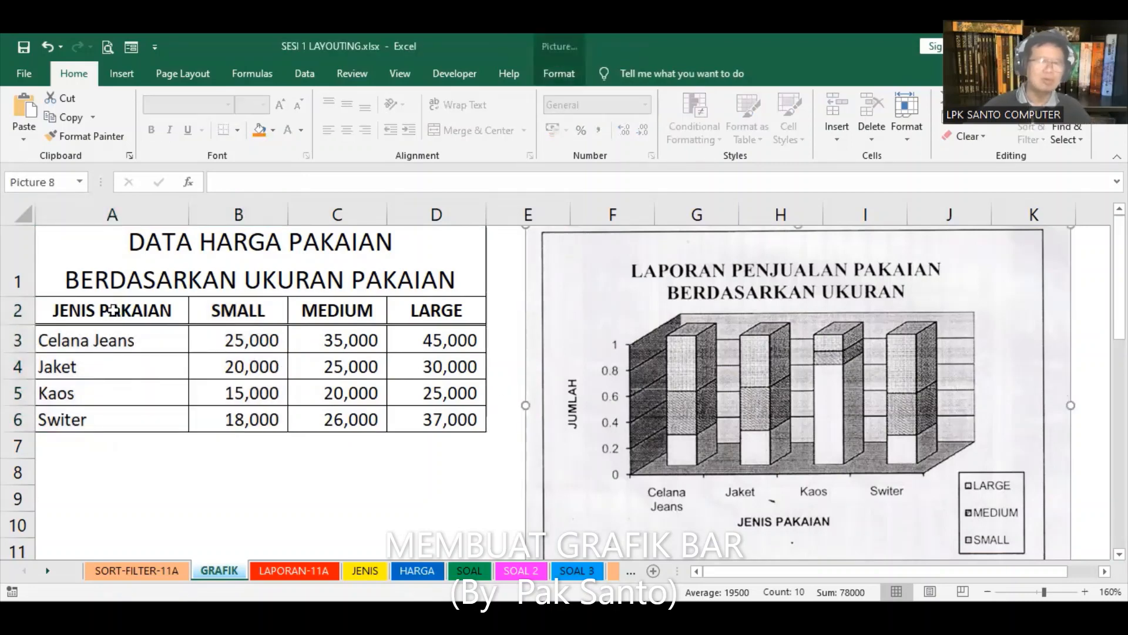
Insert a 3-D 100% stacked column chart from the table data in A2:D6
{"action": "left_click", "coordinate": [113, 313]}
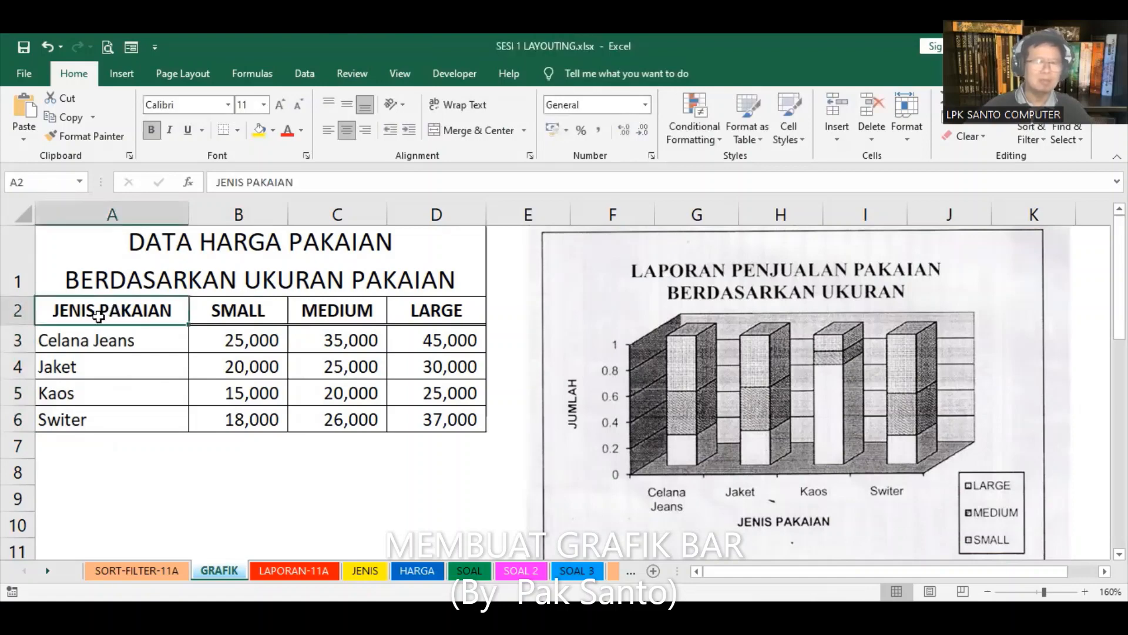
{"action": "left_click", "coordinate": [441, 419], "text": "shift"}
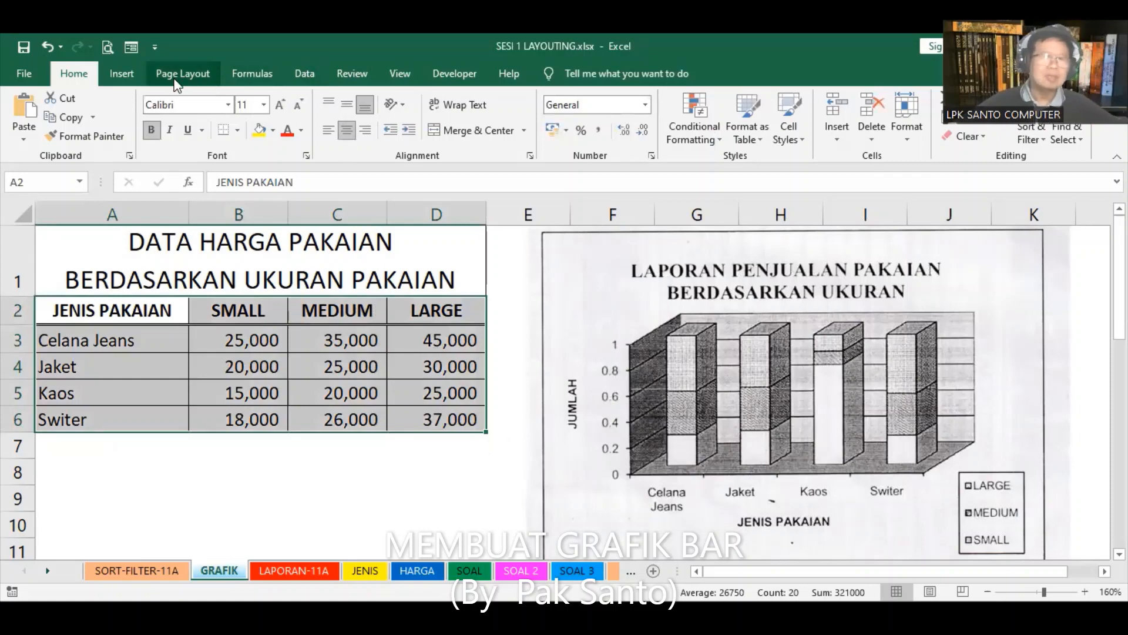
{"action": "left_click", "coordinate": [132, 80]}
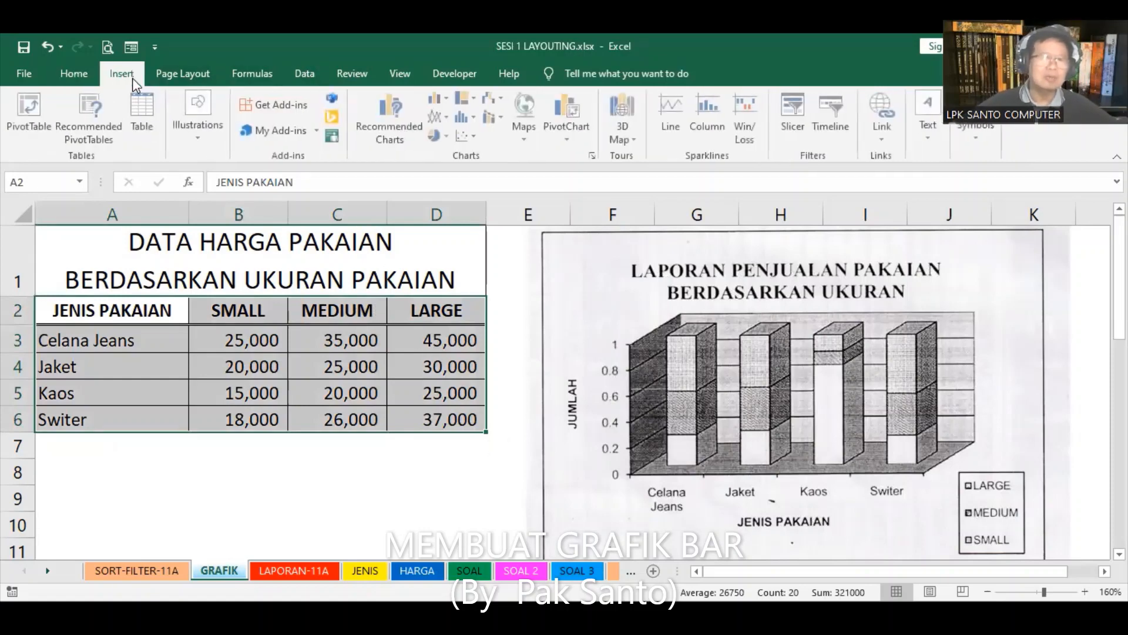
{"action": "left_click", "coordinate": [450, 100]}
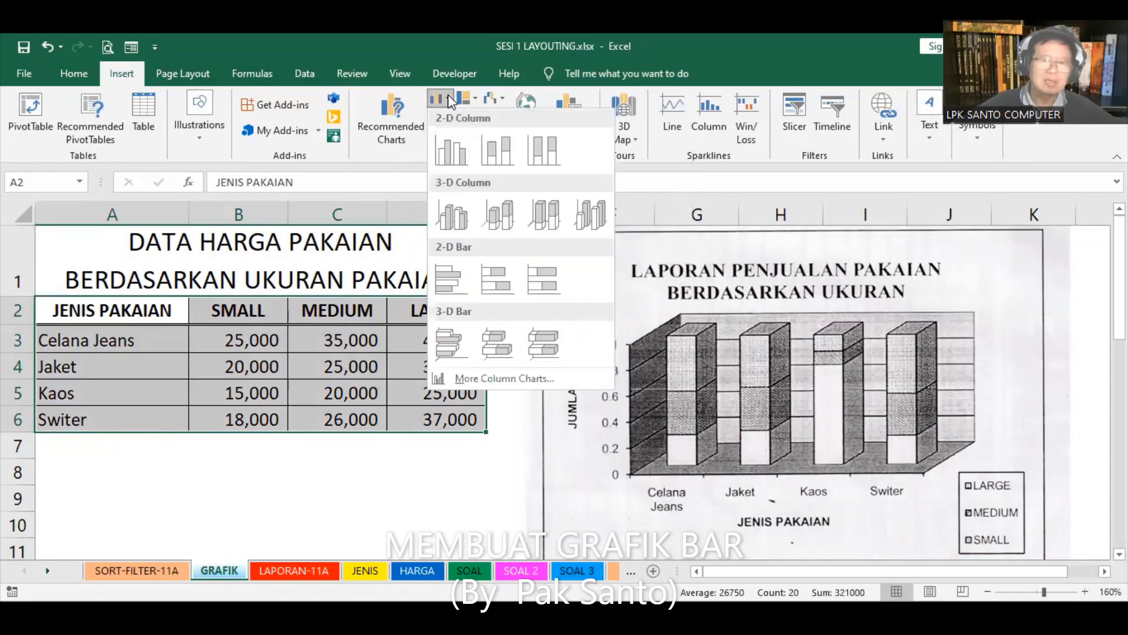
{"action": "left_click", "coordinate": [547, 210]}
Place the new column chart and the scanned bar chart picture side by side for comparison
{"action": "left_click_drag", "start_coordinate": [851, 249], "coordinate": [670, 245]}
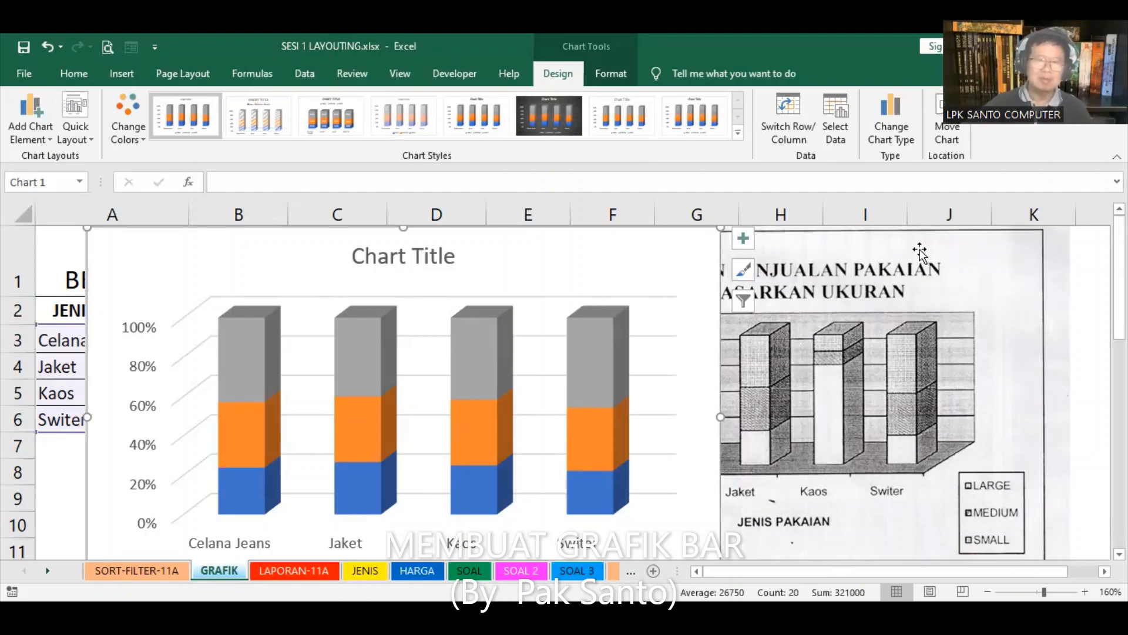
{"action": "left_click_drag", "start_coordinate": [919, 249], "coordinate": [1063, 241]}
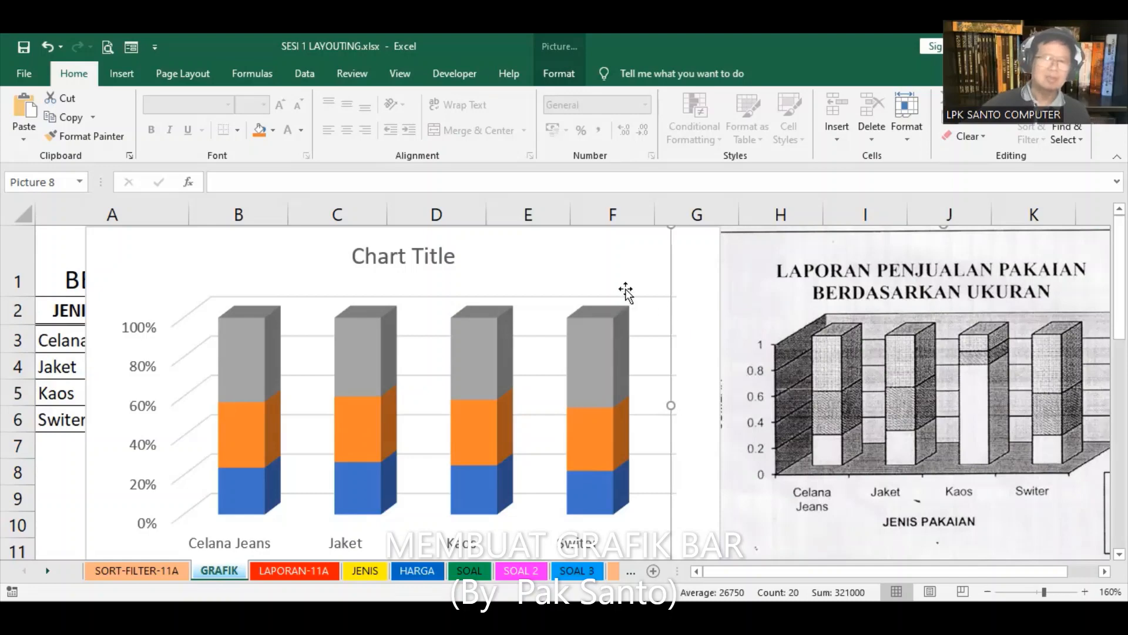
{"action": "left_click", "coordinate": [644, 262]}
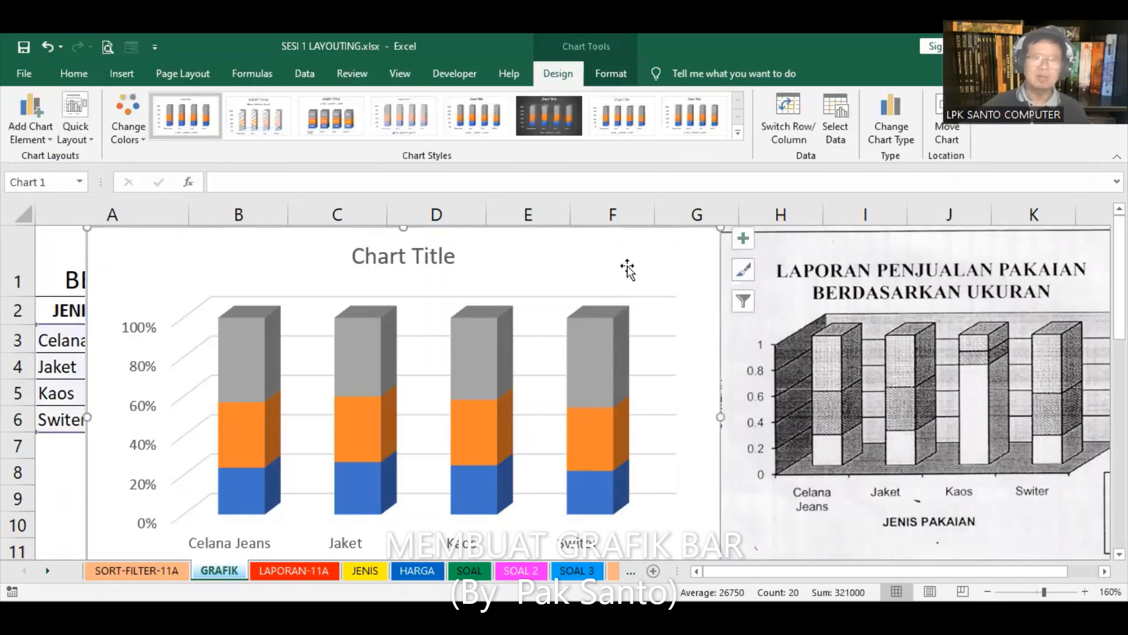
Undo the moves of the picture and chart as well as the column chart insertion
{"action": "left_click", "coordinate": [43, 47]}
{"action": "left_click", "coordinate": [43, 47]}
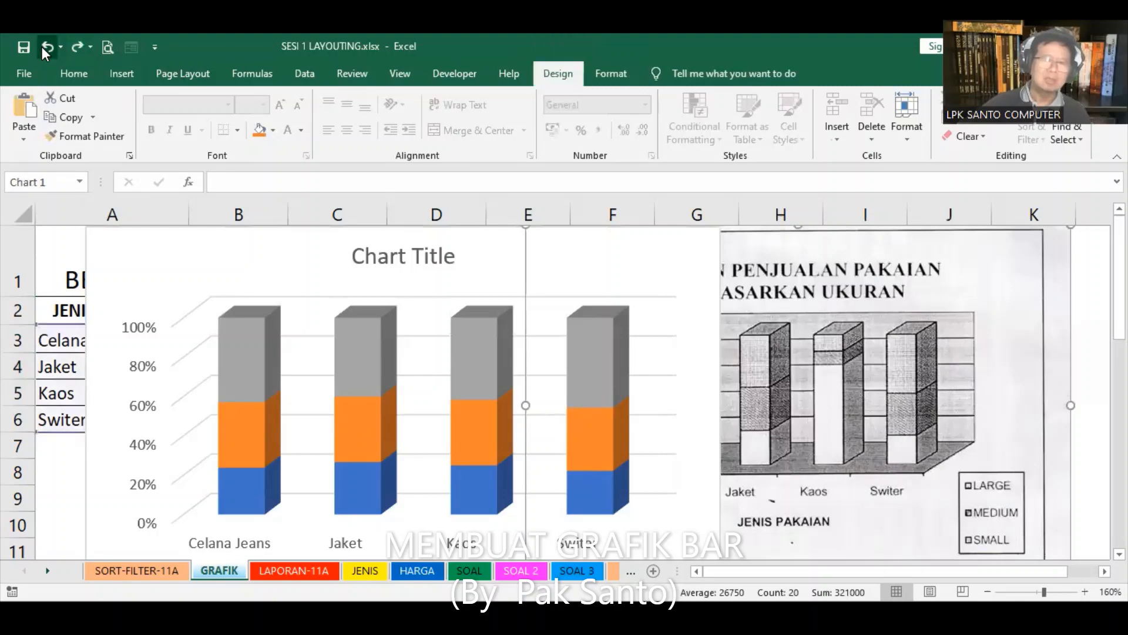
{"action": "left_click", "coordinate": [43, 47]}
{"action": "left_click", "coordinate": [43, 48]}
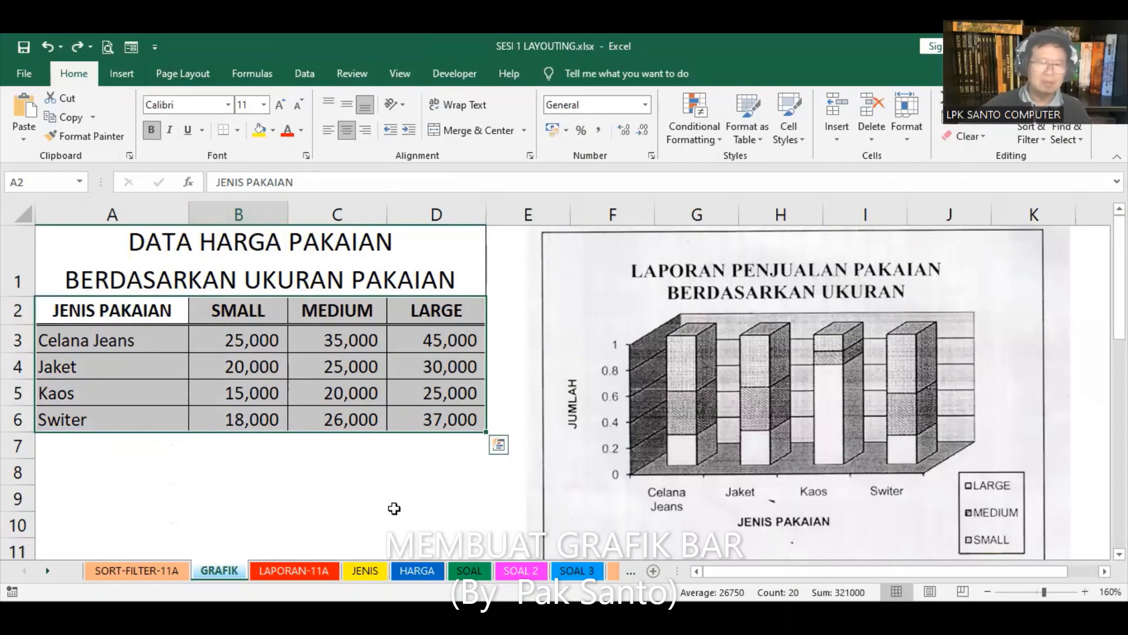
Cut the scanned price table picture near row 60 and paste it beside the worksheet price table, over columns E to K
{"action": "scroll", "coordinate": [393, 509], "scroll_direction": "down", "scroll_amount": 12}
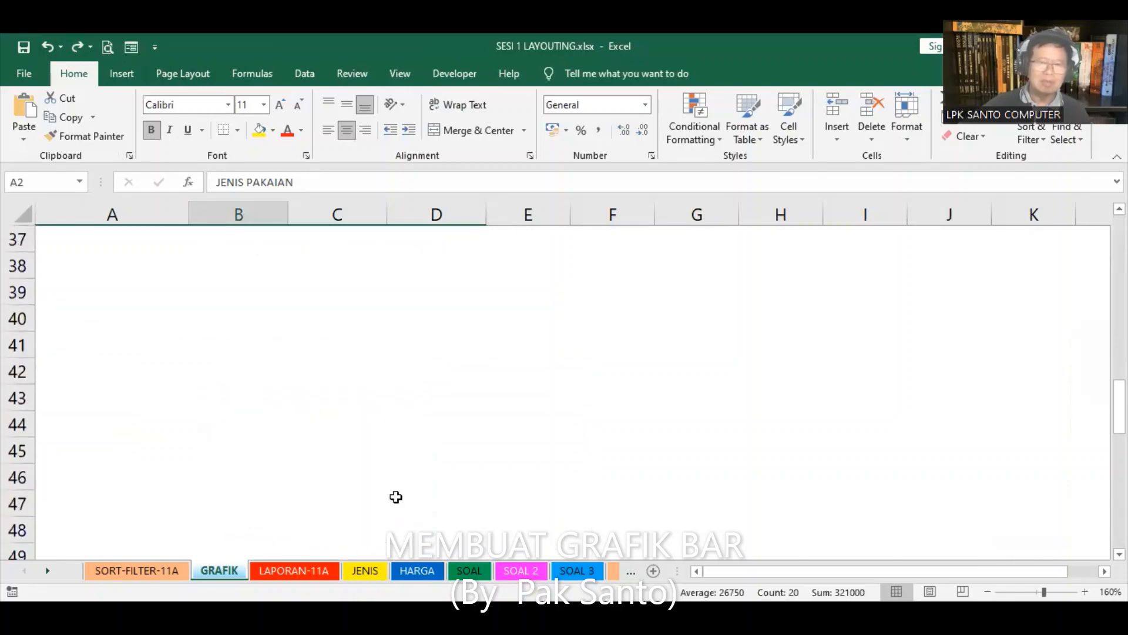
{"action": "scroll", "coordinate": [396, 497], "scroll_direction": "down", "scroll_amount": 3}
{"action": "scroll", "coordinate": [396, 482], "scroll_direction": "up", "scroll_amount": 5}
{"action": "scroll", "coordinate": [396, 482], "scroll_direction": "down", "scroll_amount": 8}
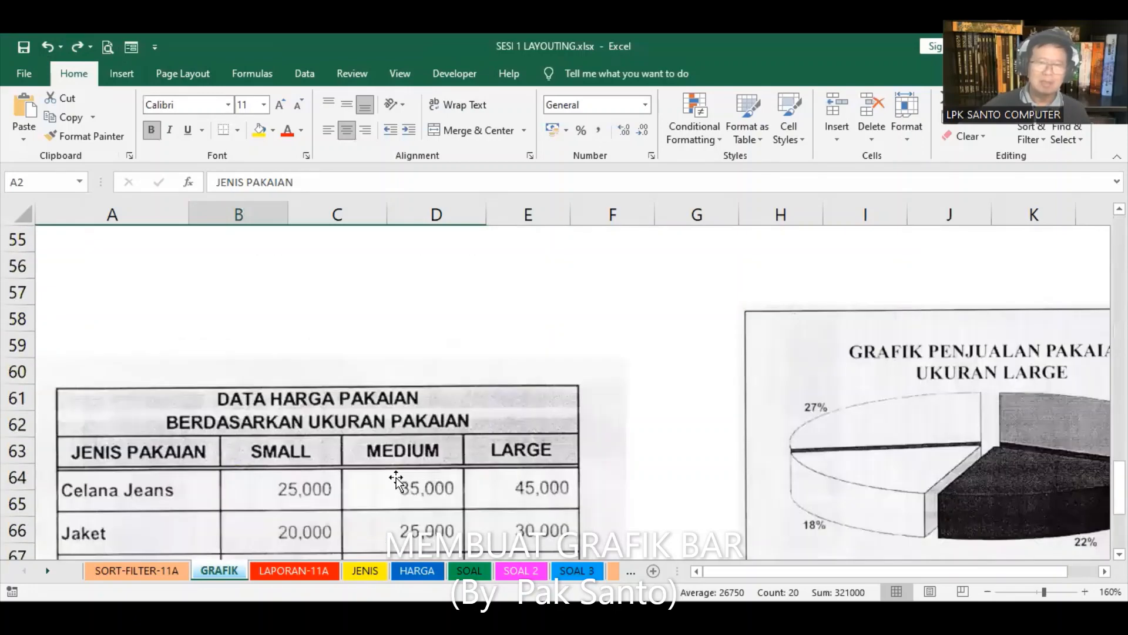
{"action": "left_click", "coordinate": [379, 477]}
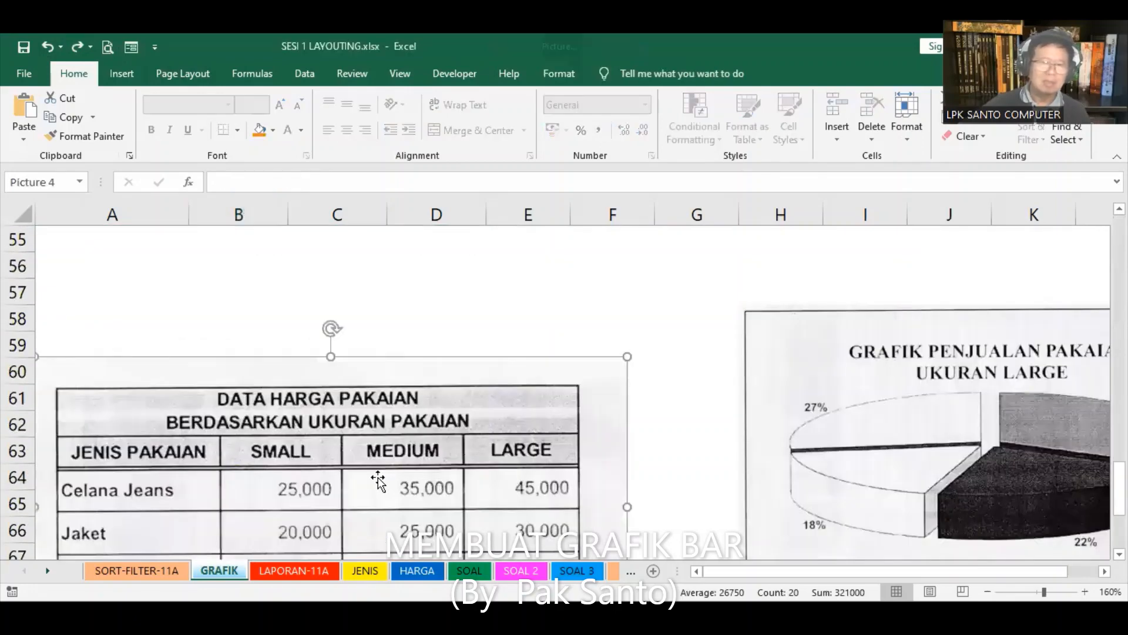
{"action": "left_click", "coordinate": [69, 100]}
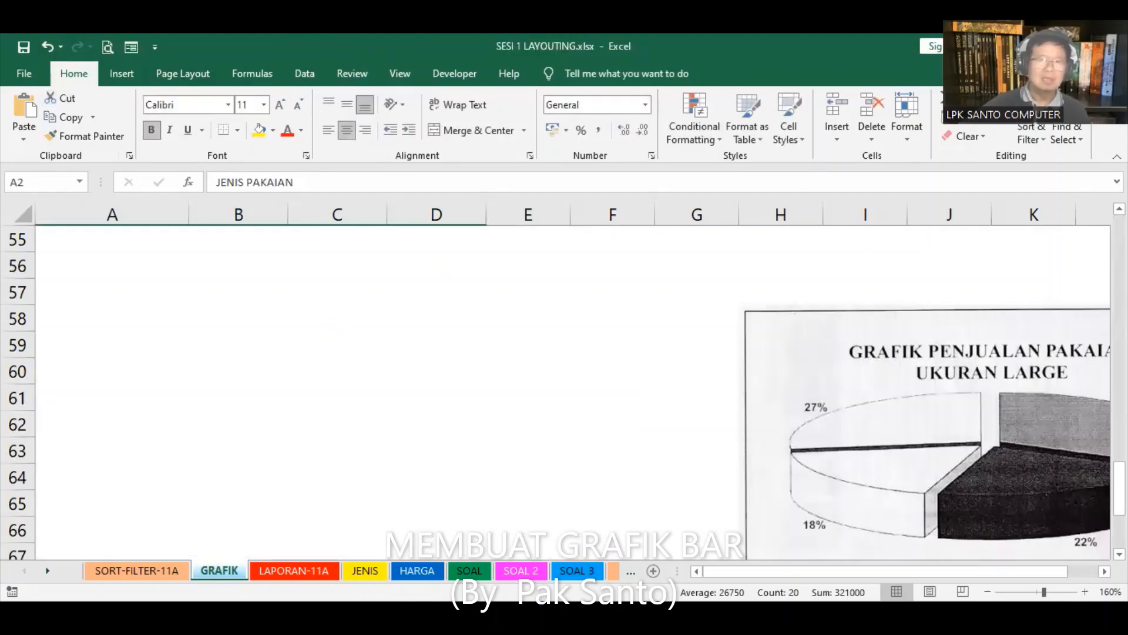
{"action": "scroll", "coordinate": [1046, 497], "scroll_direction": "up", "scroll_amount": 18}
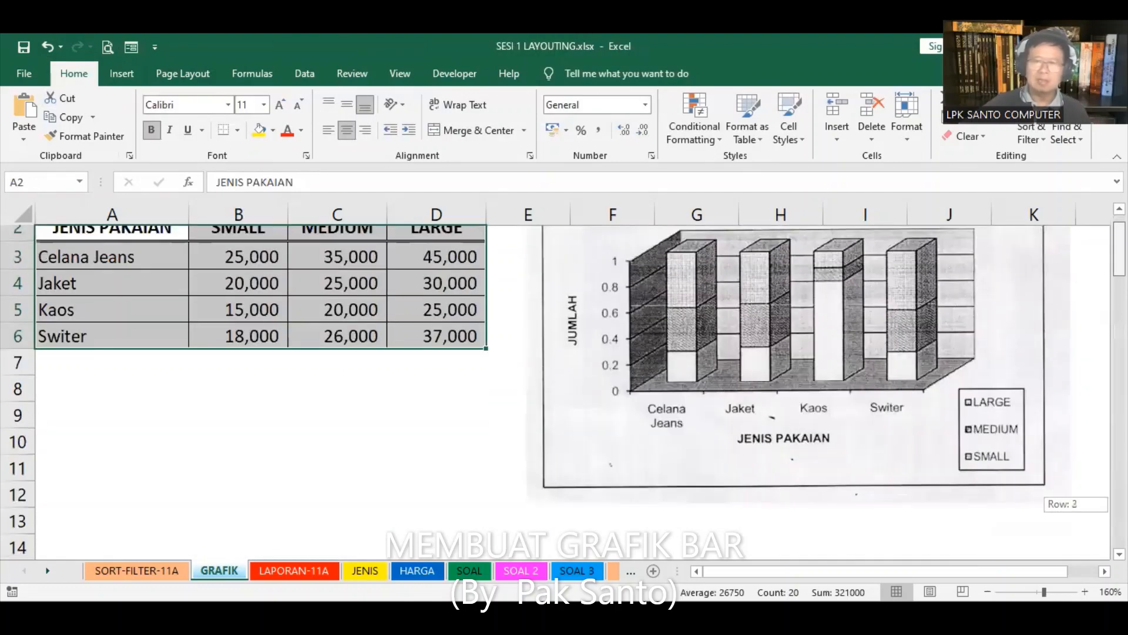
{"action": "left_click", "coordinate": [27, 112]}
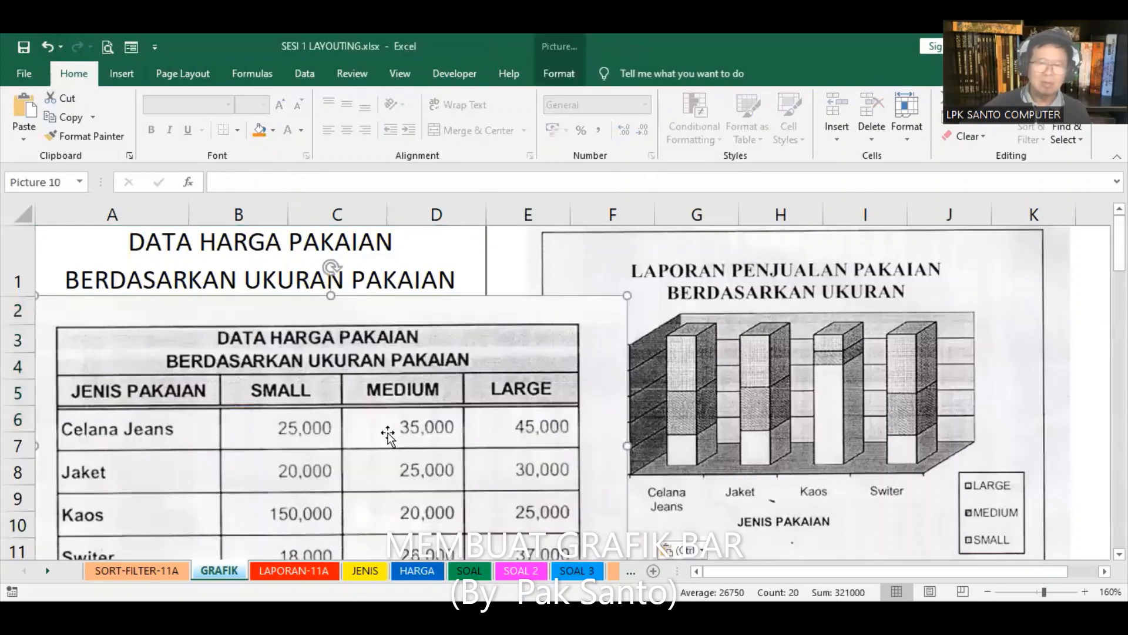
{"action": "left_click_drag", "start_coordinate": [388, 433], "coordinate": [819, 301]}
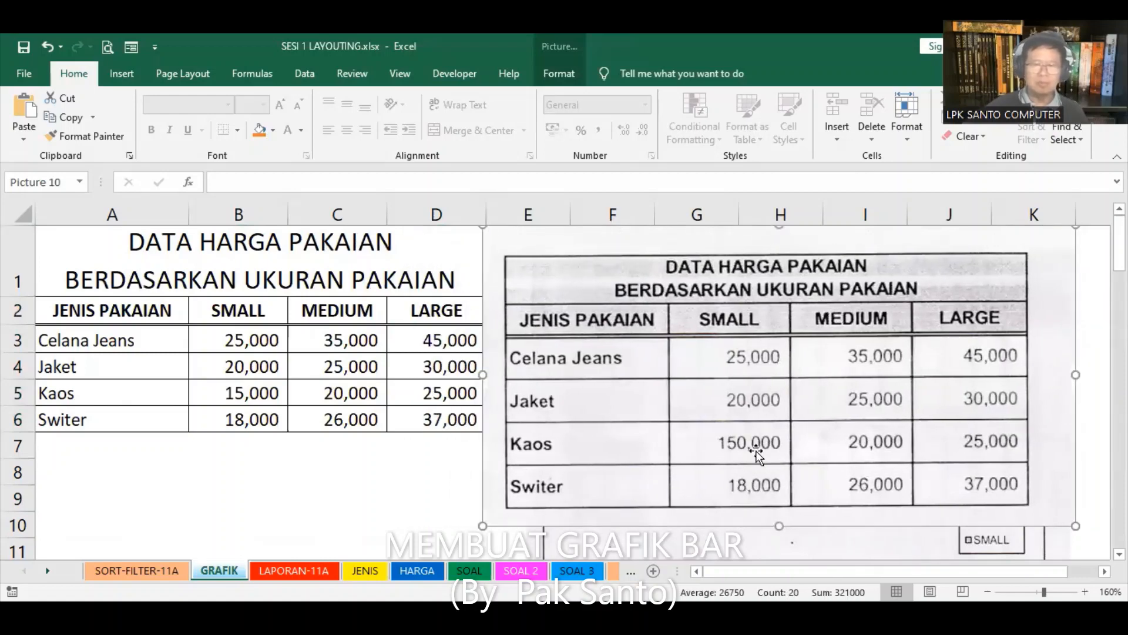
Correct the SMALL price of Kaos in cell B5 to 150000, matching the scanned table
{"action": "left_click", "coordinate": [251, 393]}
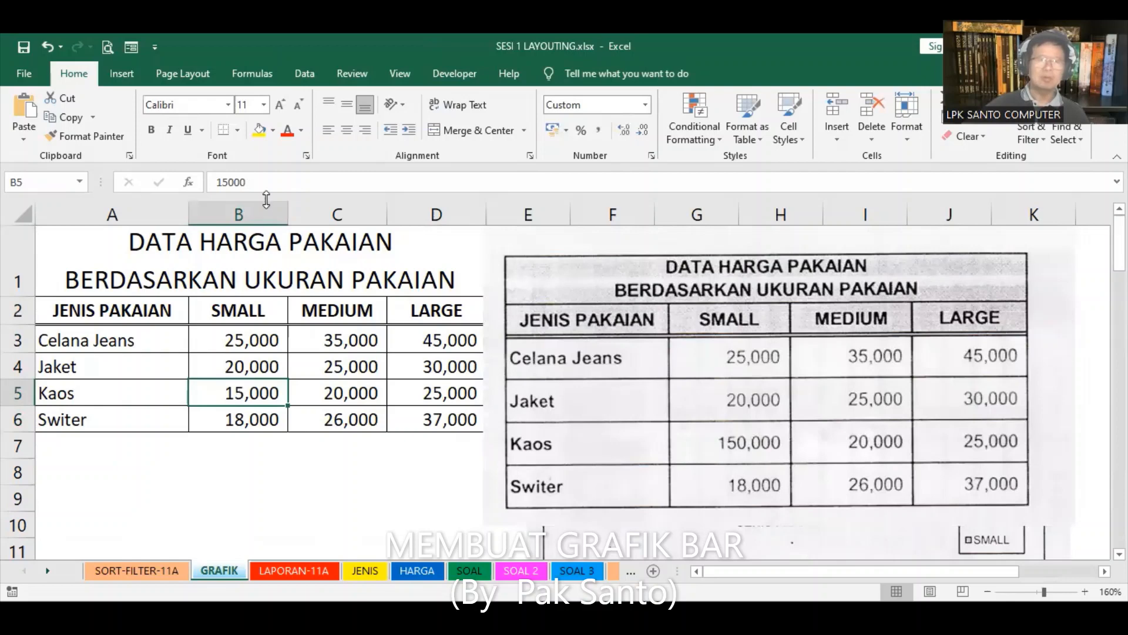
{"action": "left_click", "coordinate": [277, 181]}
{"action": "type", "text": "0"}
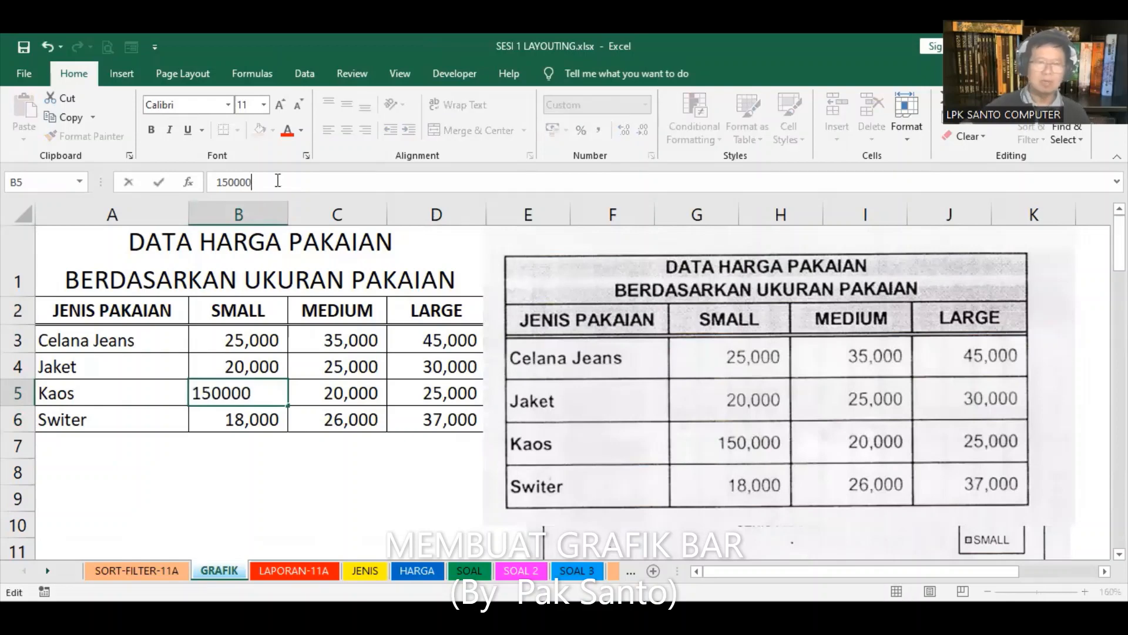
{"action": "key", "text": "Return"}
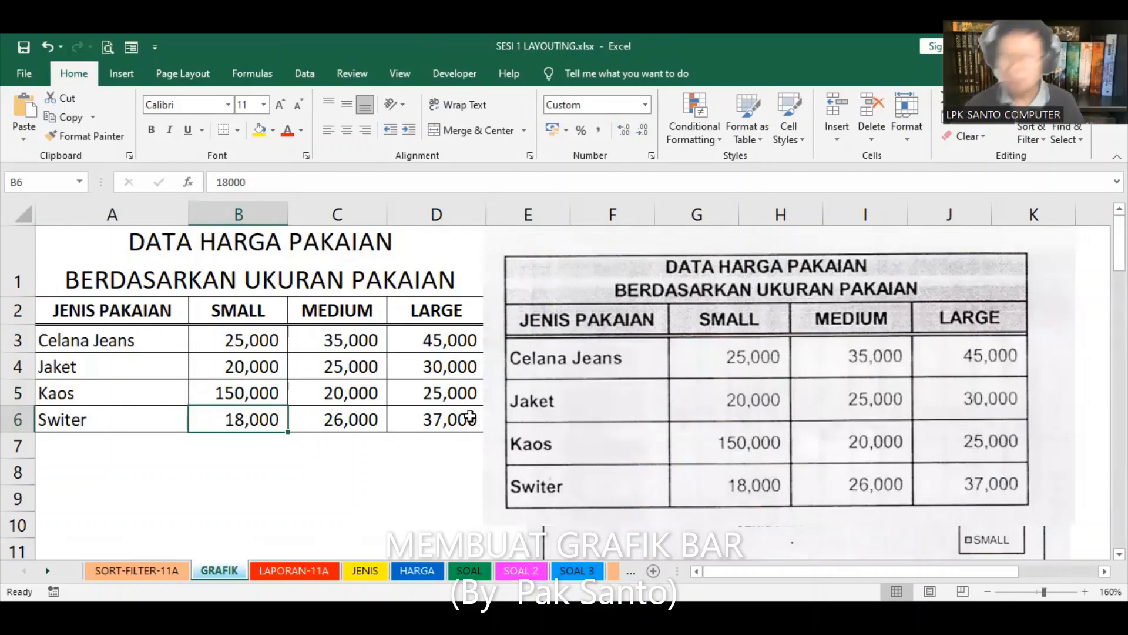
Move the scanned price table picture below the pie chart, at cell A32, by cutting and pasting it
{"action": "left_click", "coordinate": [642, 271]}
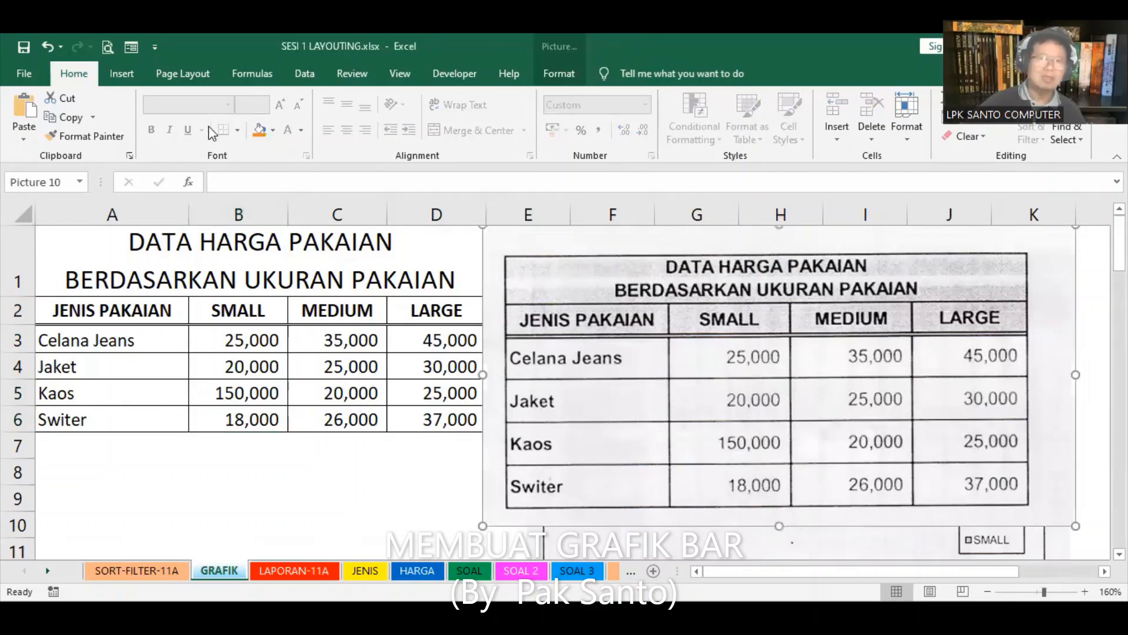
{"action": "left_click", "coordinate": [69, 100]}
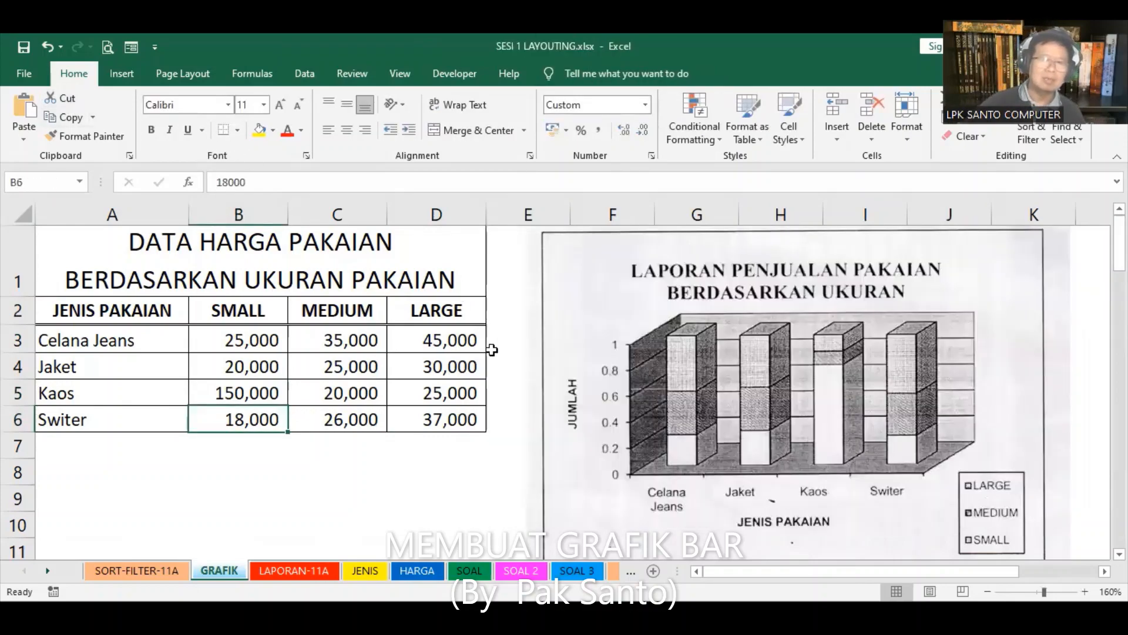
{"action": "scroll", "coordinate": [393, 394], "scroll_direction": "down", "scroll_amount": 8}
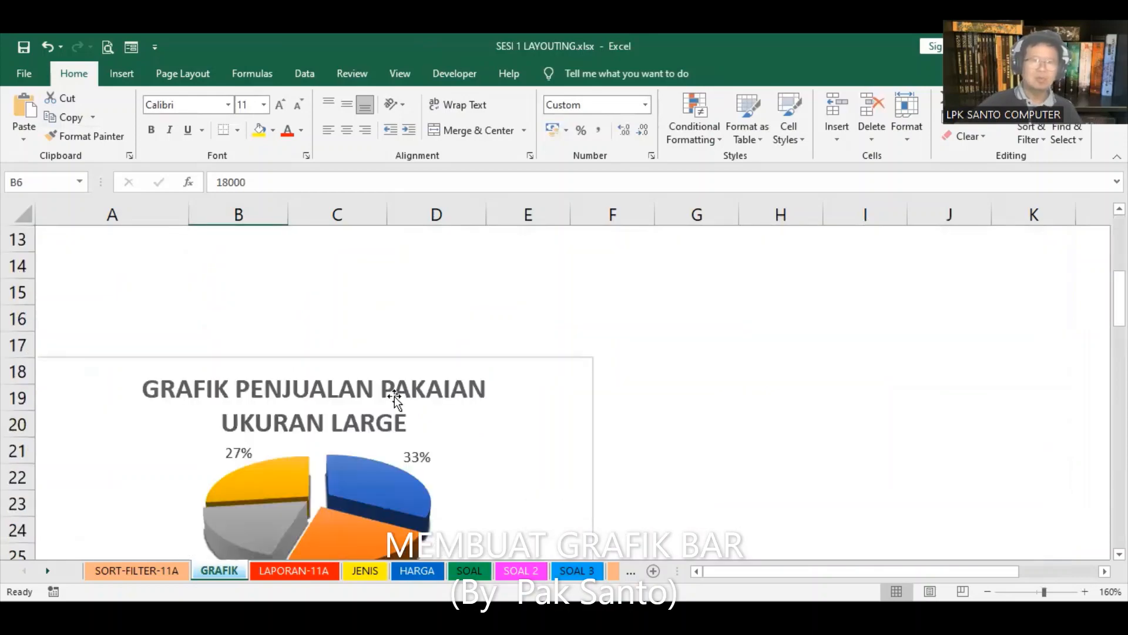
{"action": "left_click", "coordinate": [83, 416]}
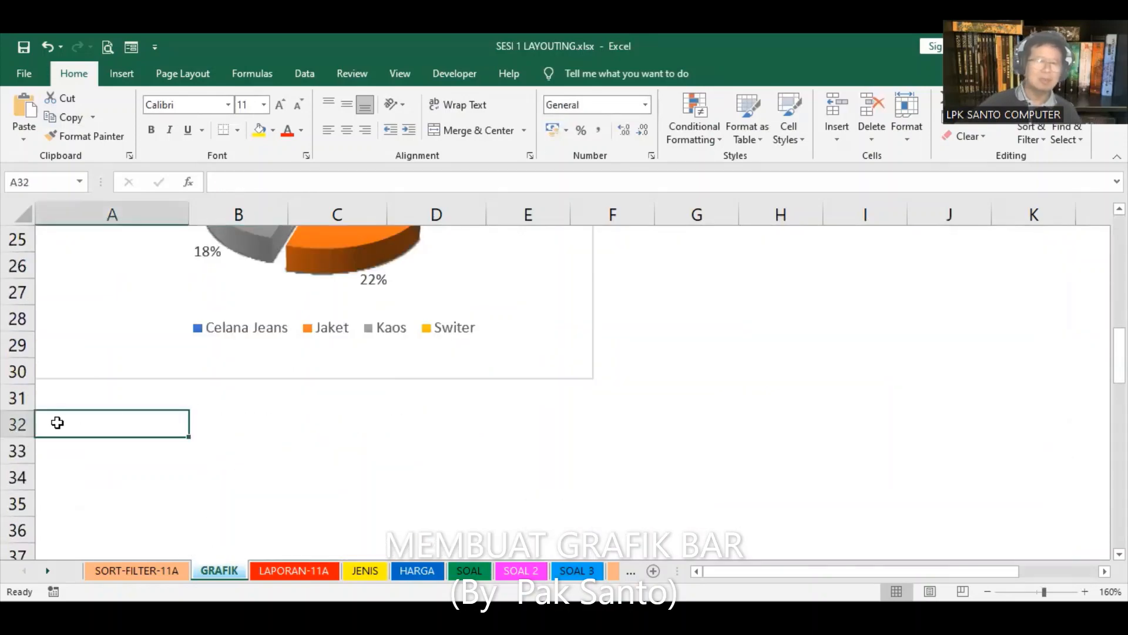
{"action": "left_click", "coordinate": [24, 109]}
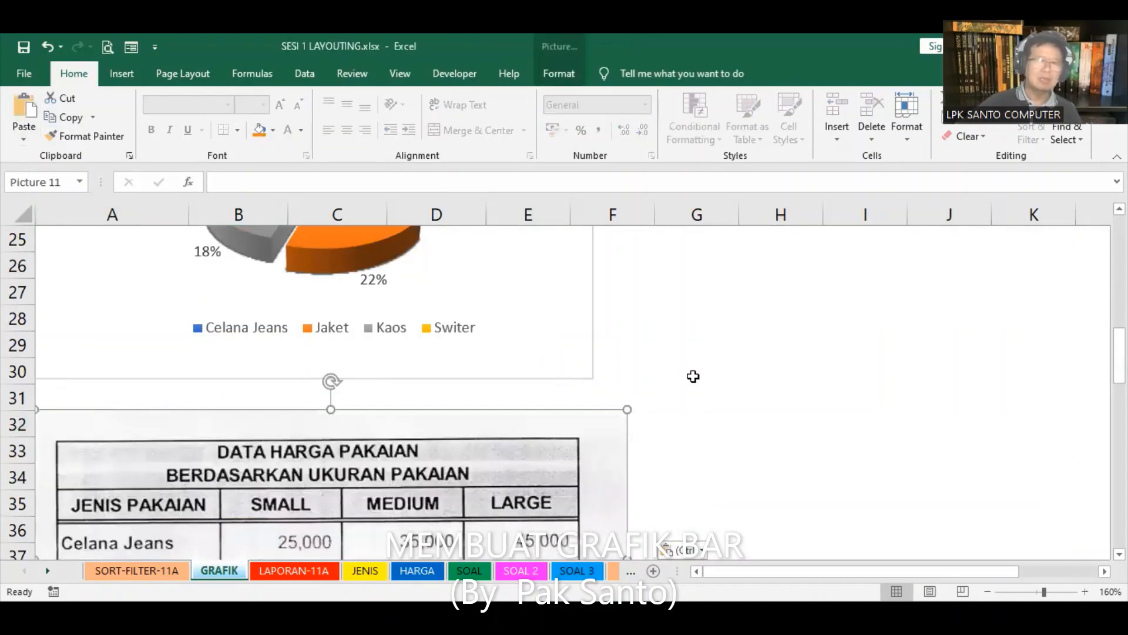
{"action": "left_click", "coordinate": [779, 372]}
{"action": "scroll", "coordinate": [779, 374], "scroll_direction": "up", "scroll_amount": 5}
{"action": "scroll", "coordinate": [779, 374], "scroll_direction": "up", "scroll_amount": 3}
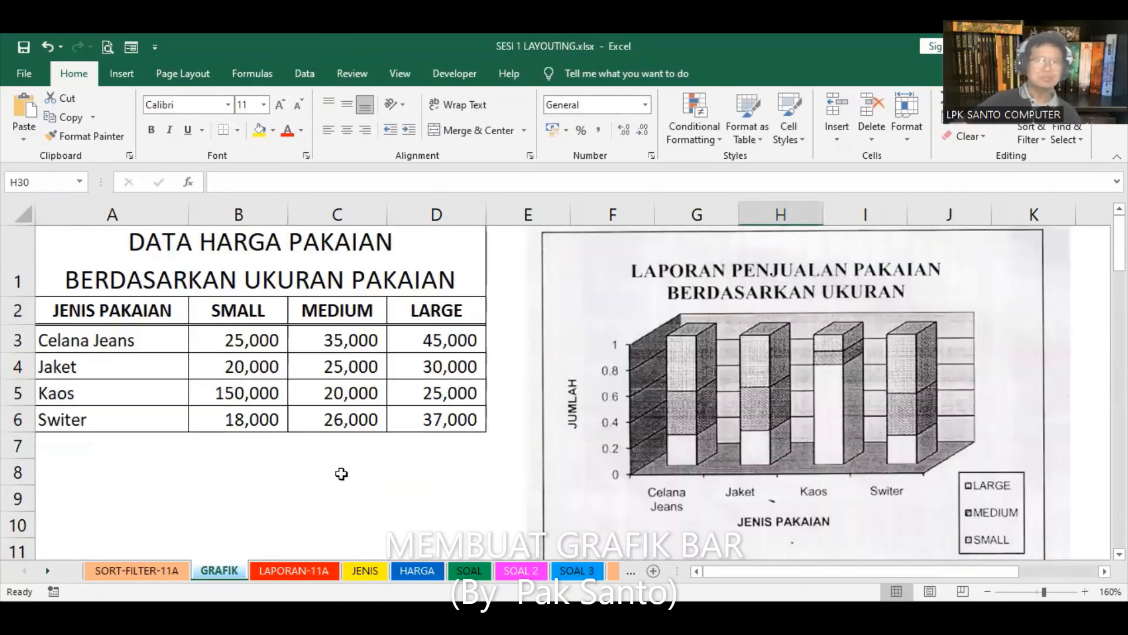
Insert a 3-D 100% stacked column chart from the data rows A3:D6, without the header row
{"action": "left_click", "coordinate": [318, 483]}
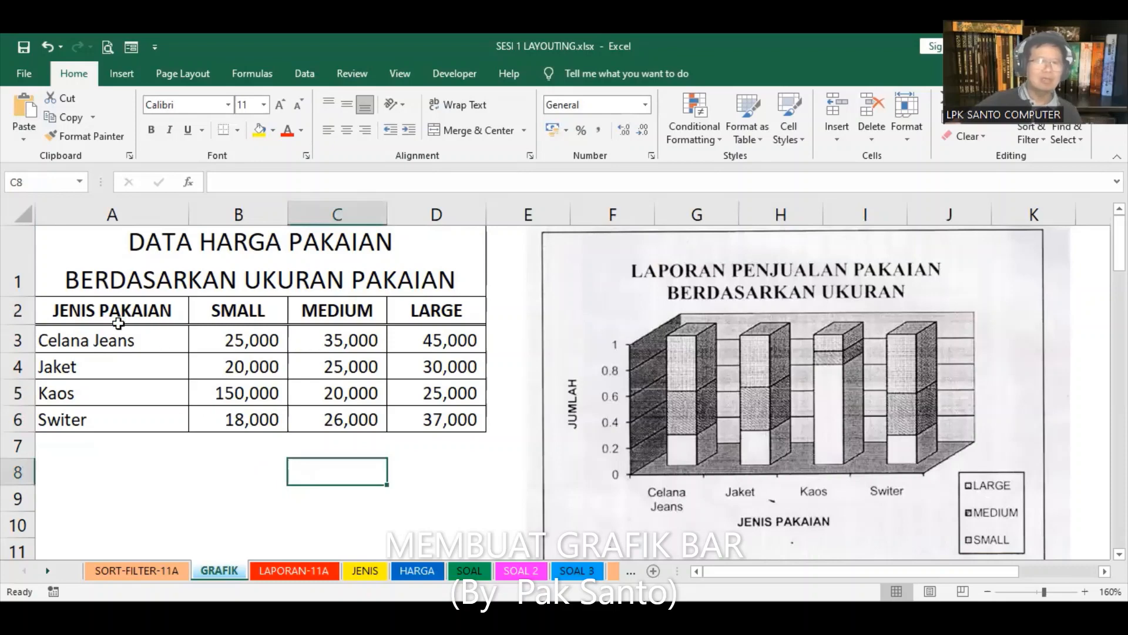
{"action": "left_click", "coordinate": [108, 342]}
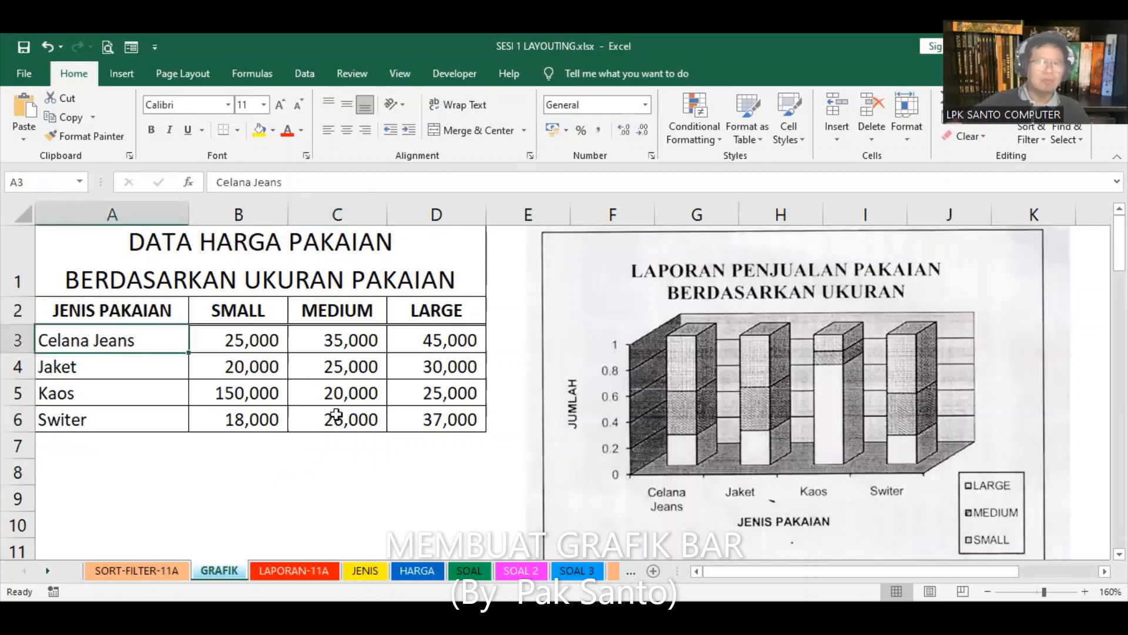
{"action": "left_click", "coordinate": [434, 419], "text": "shift"}
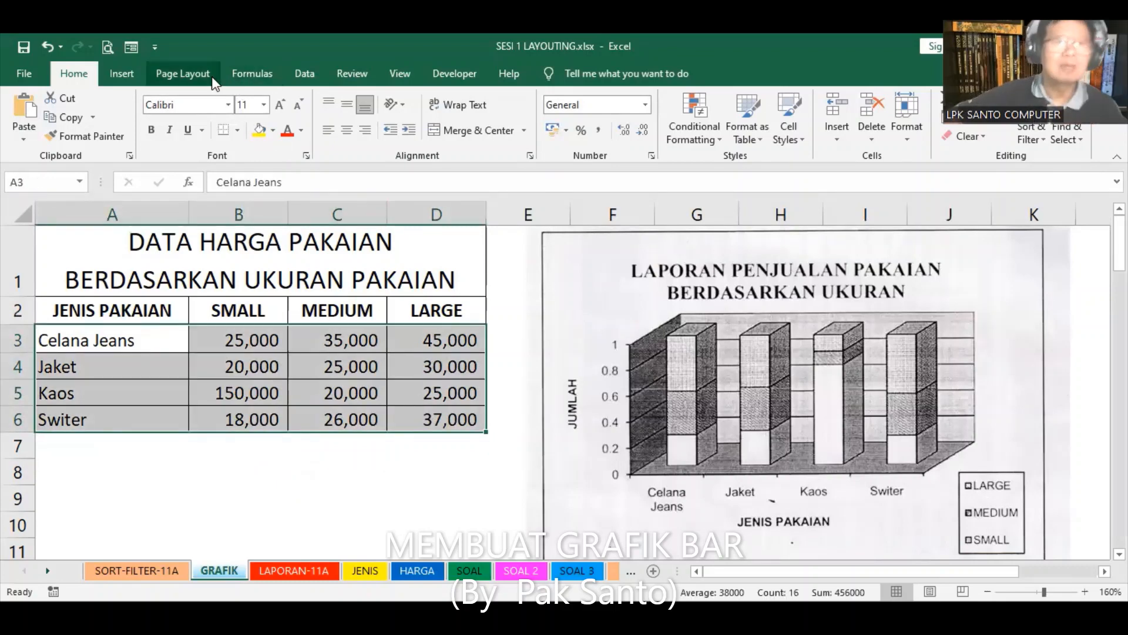
{"action": "left_click", "coordinate": [134, 77]}
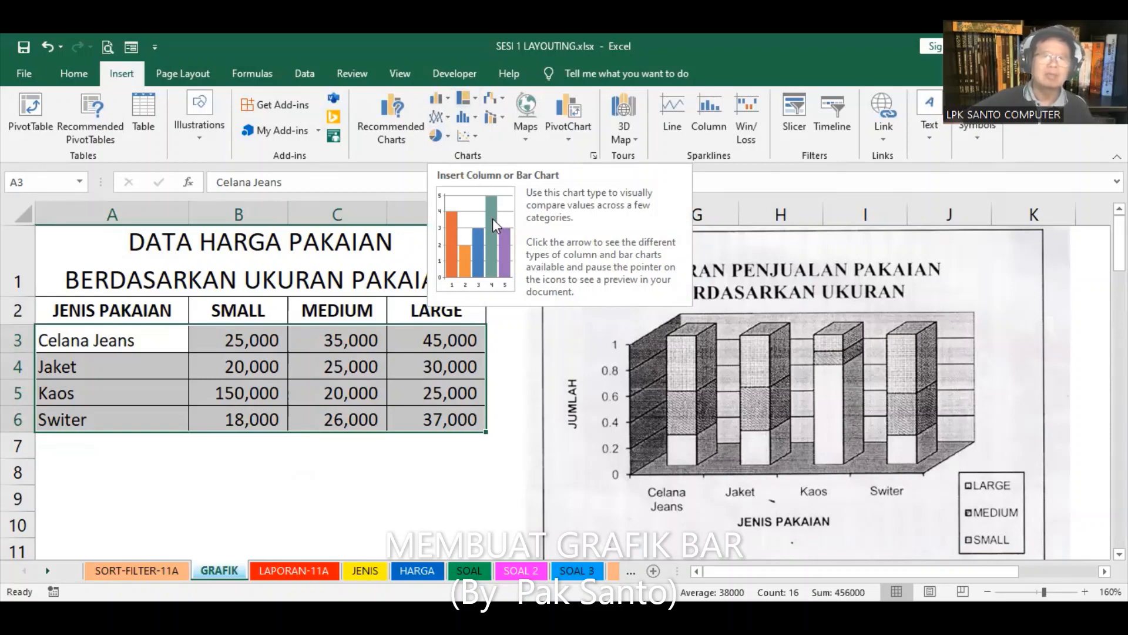
{"action": "left_click", "coordinate": [446, 102]}
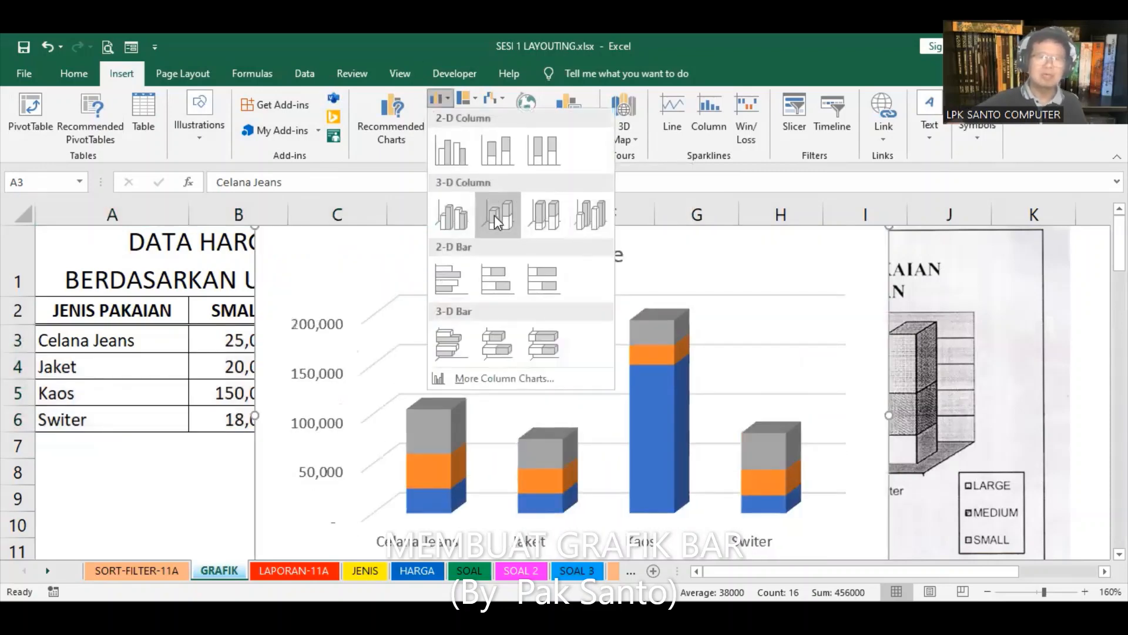
{"action": "left_click", "coordinate": [538, 217]}
Place the new stacked column chart over the price table and shift the scanned bar chart picture beside it
{"action": "left_click_drag", "start_coordinate": [718, 245], "coordinate": [501, 242]}
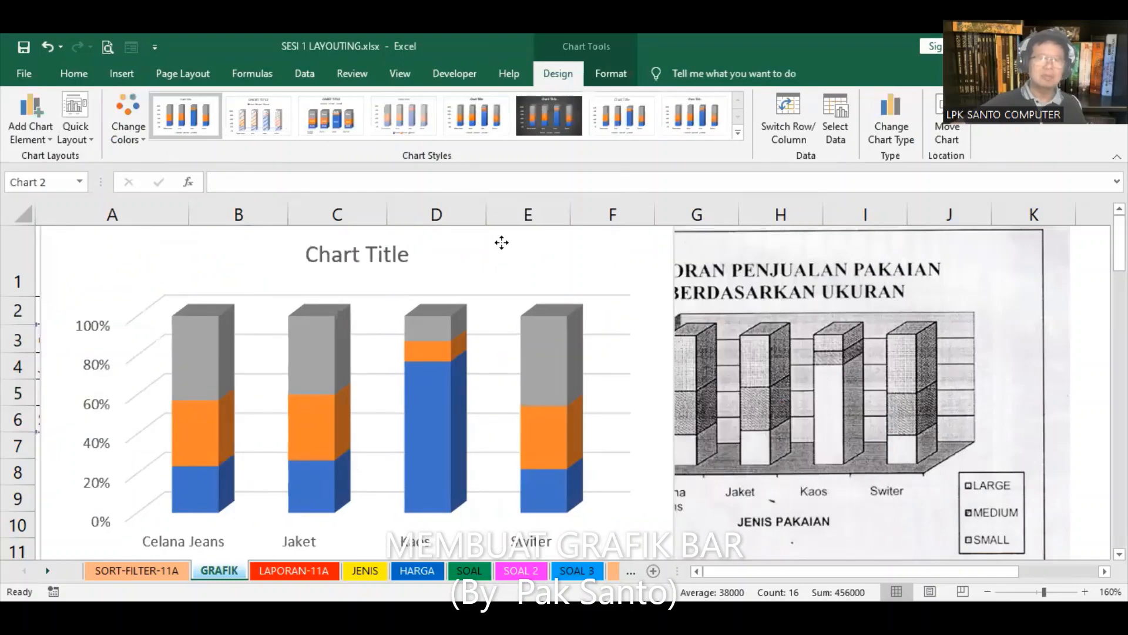
{"action": "left_click_drag", "start_coordinate": [887, 245], "coordinate": [972, 245]}
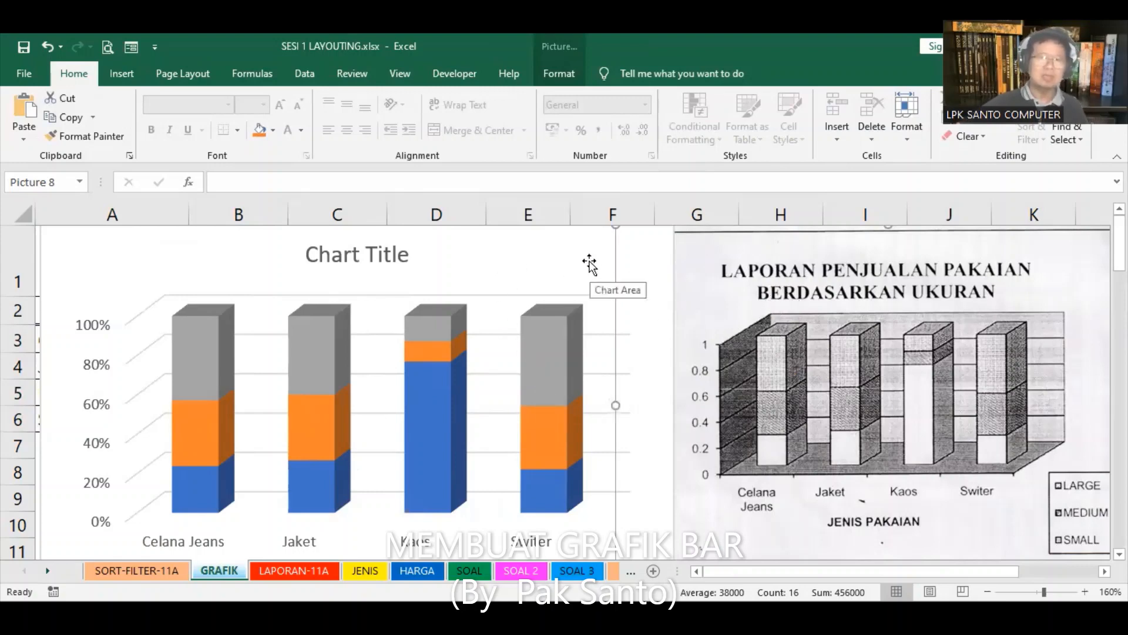
Apply quick layout Layout 7 to the stacked column chart, adding axis titles, gridlines and a legend beside the plot
{"action": "left_click", "coordinate": [574, 73]}
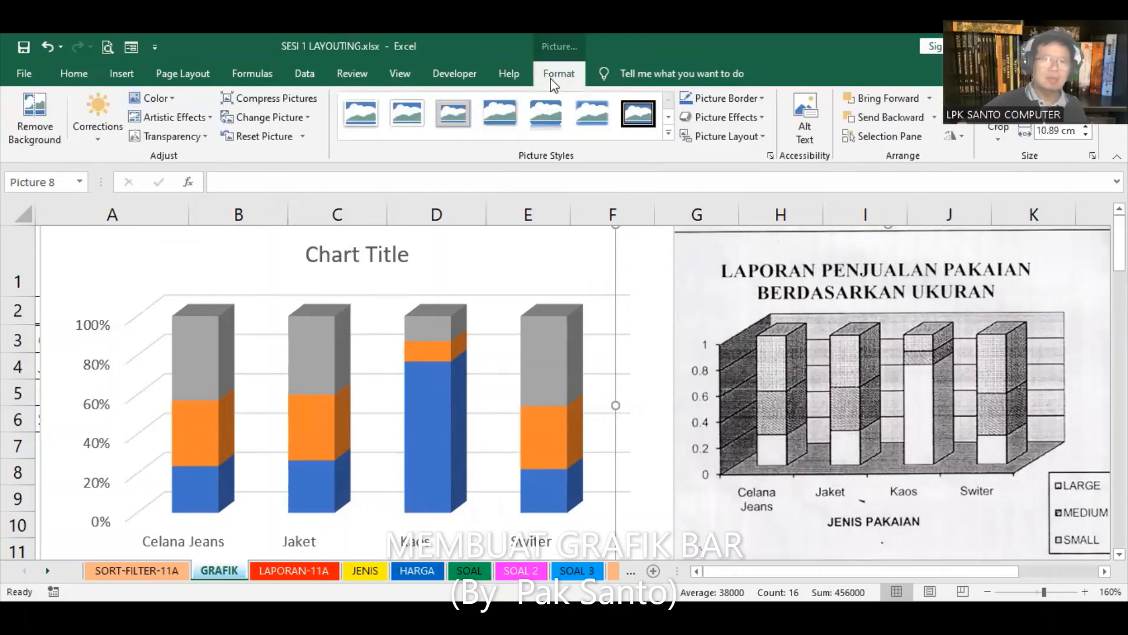
{"action": "left_click", "coordinate": [486, 273]}
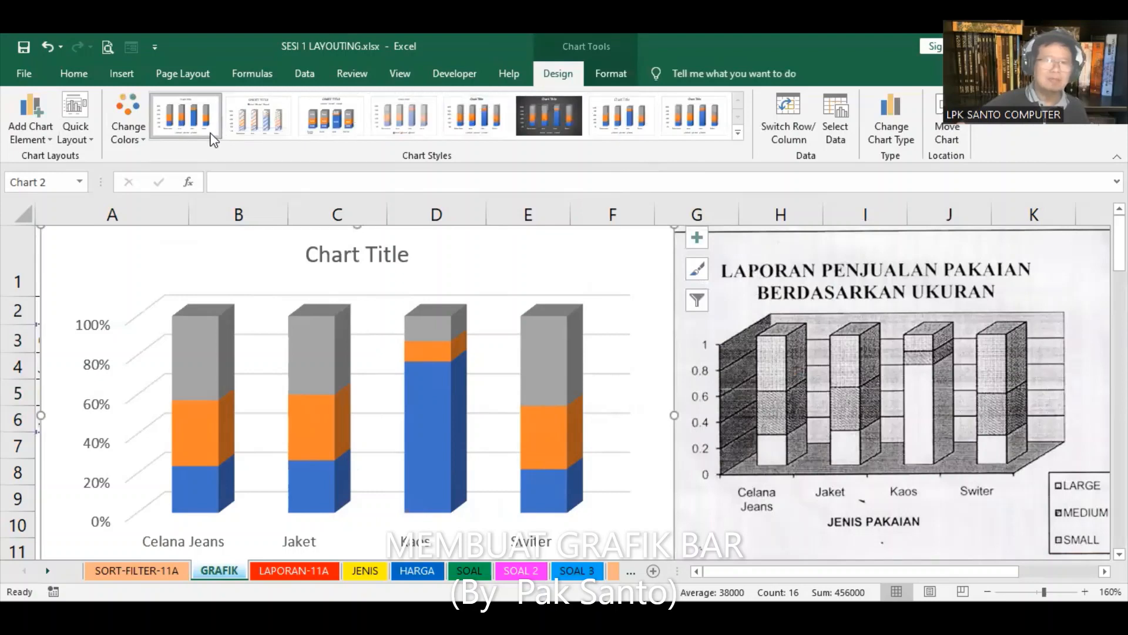
{"action": "left_click", "coordinate": [82, 150]}
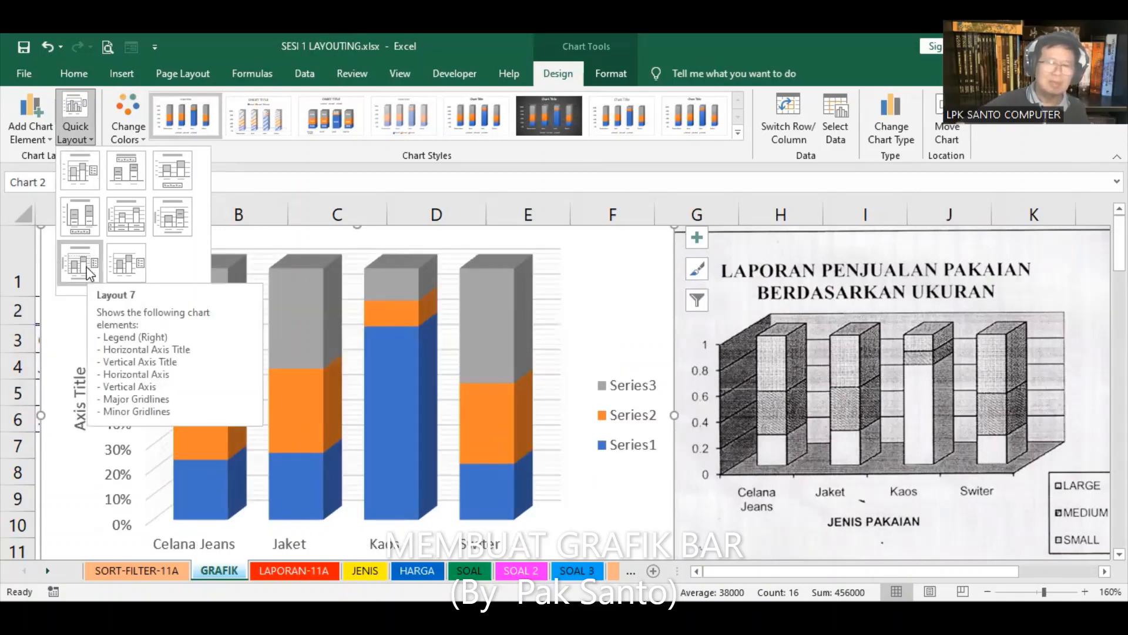
{"action": "left_click", "coordinate": [281, 266]}
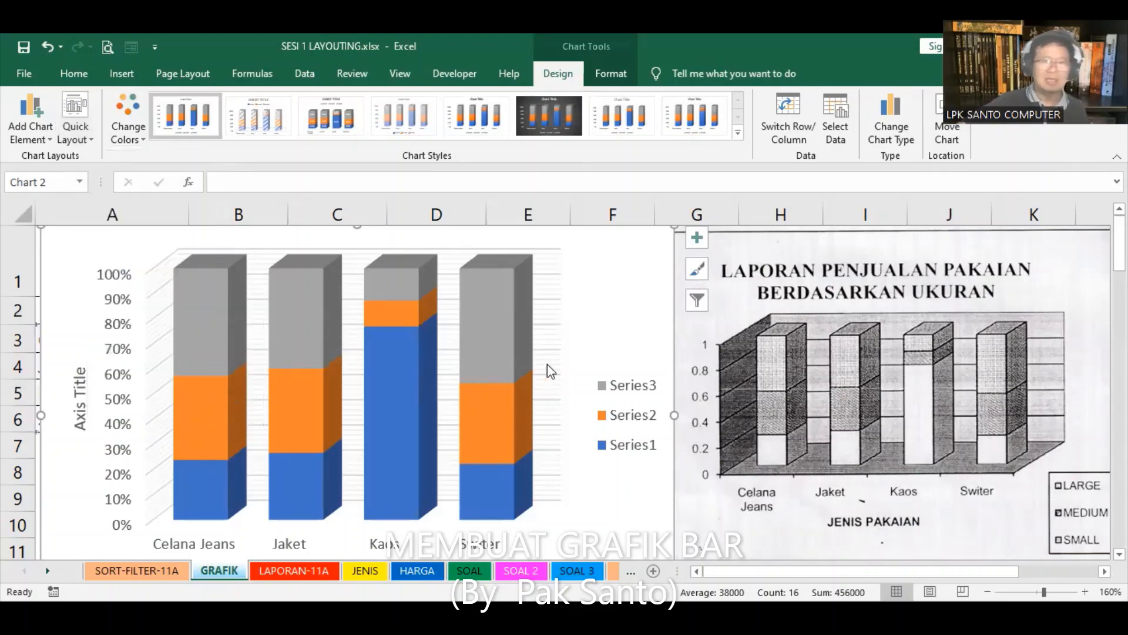